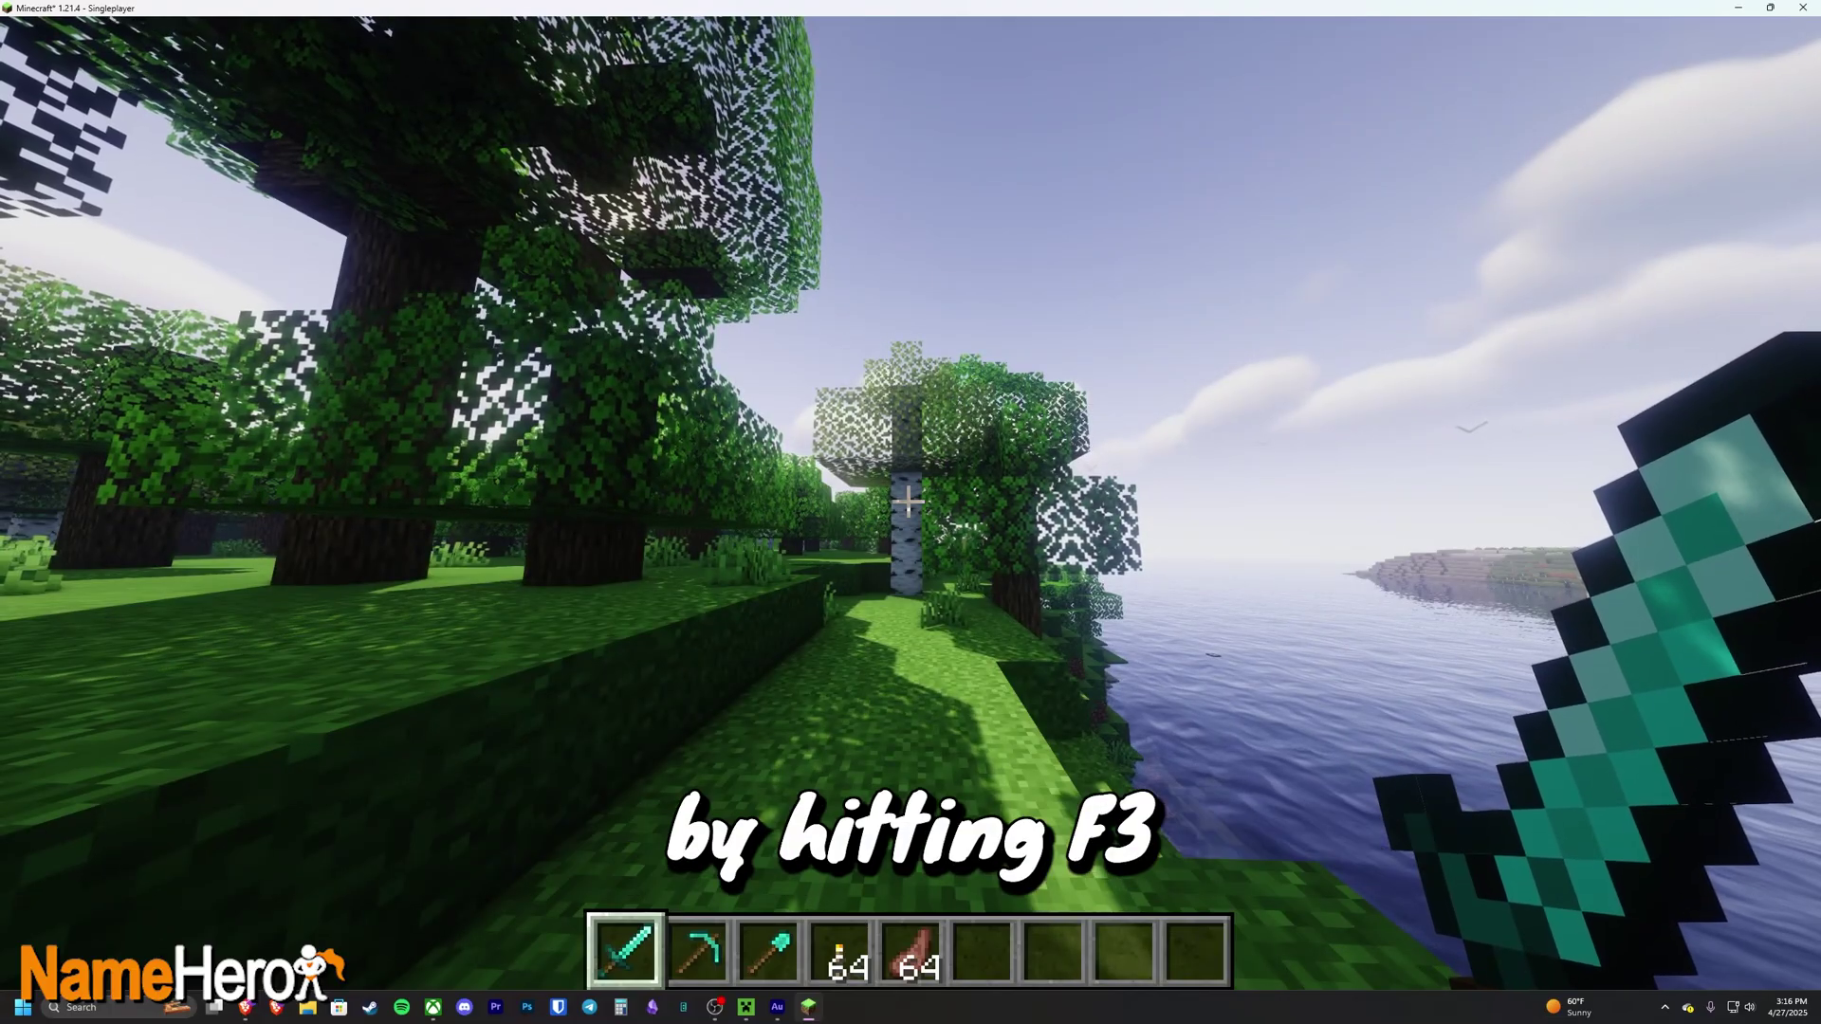
Step: Display the debug overlay and examine the game's memory usage while walking through the forest
key(F3)
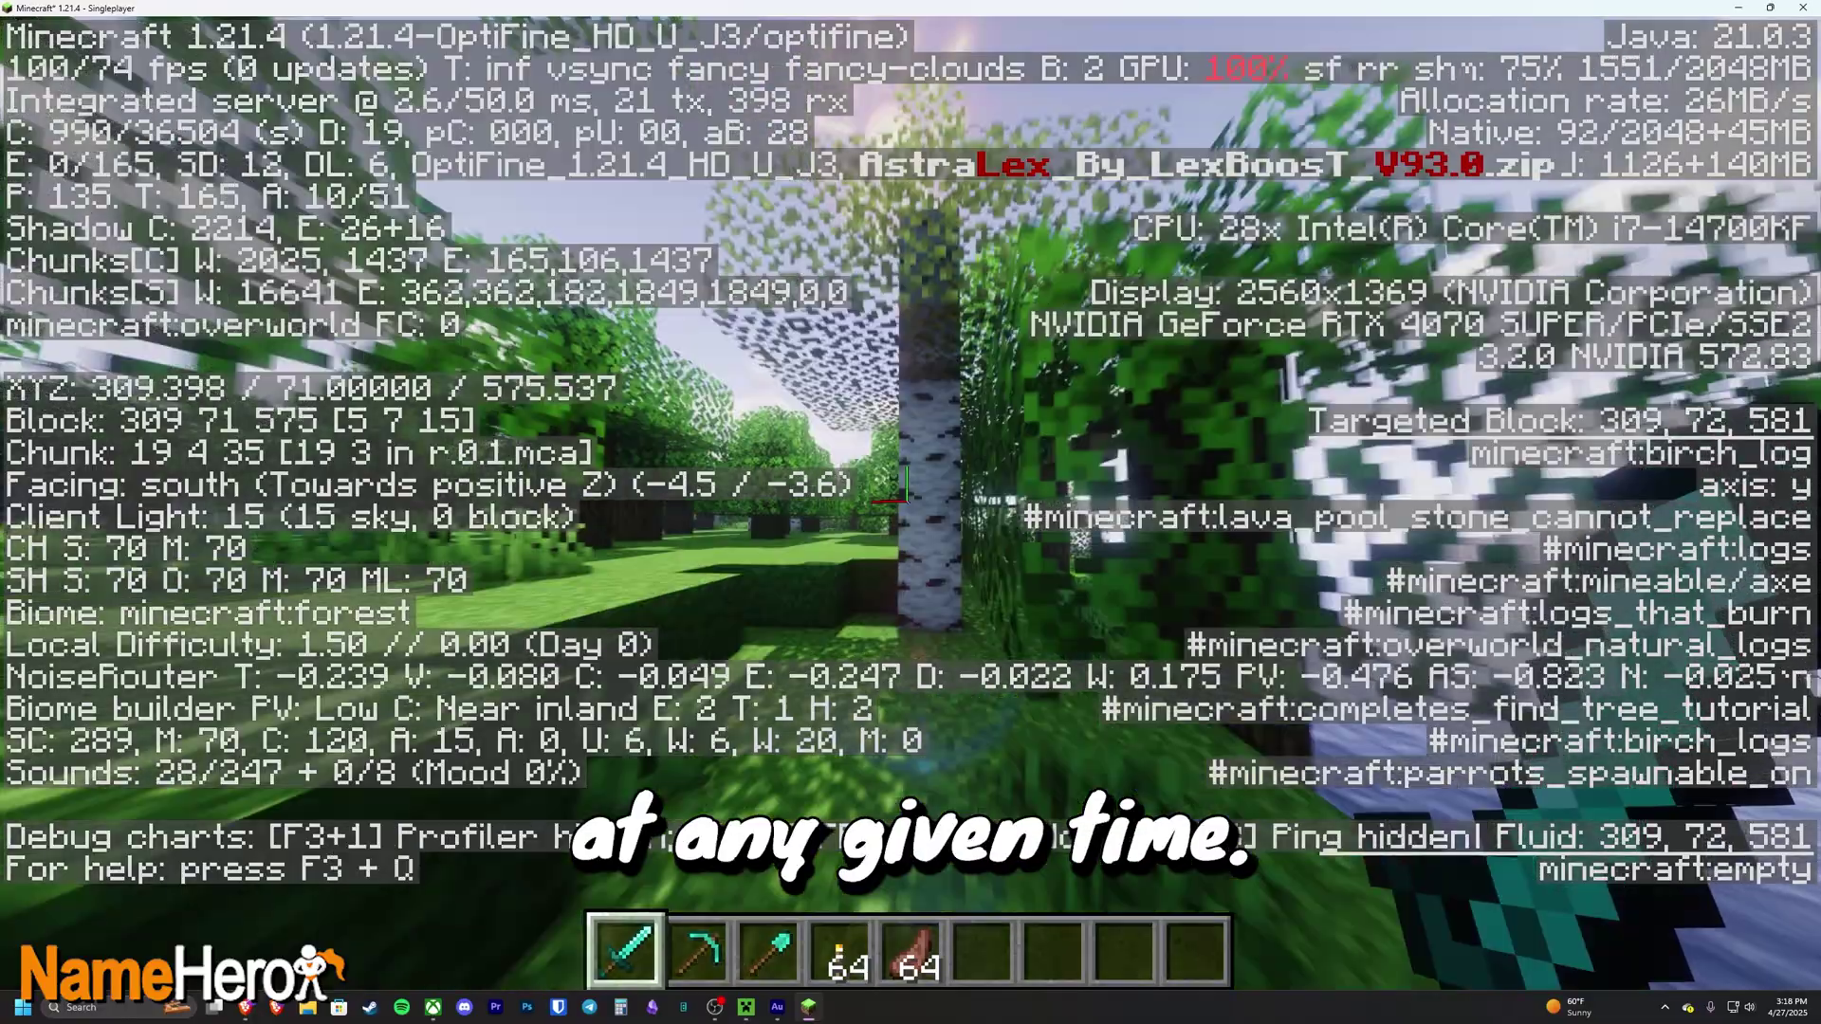
key(w)
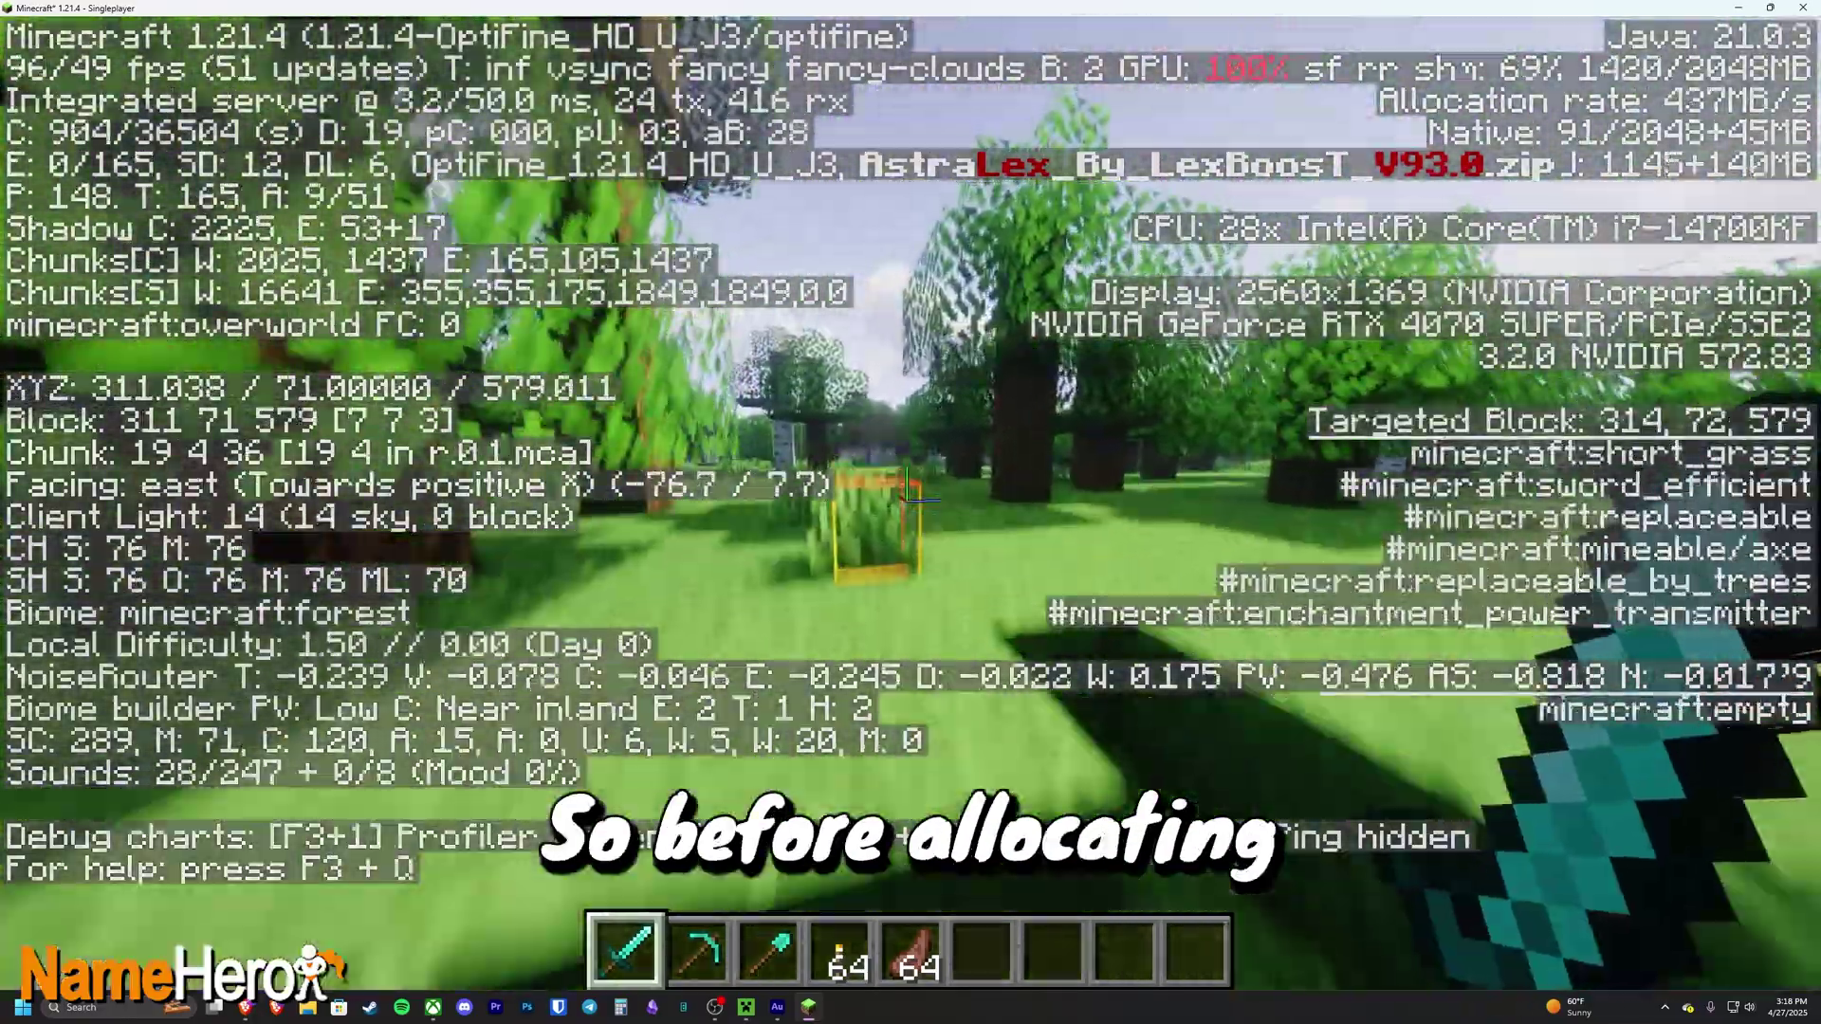
key(w)
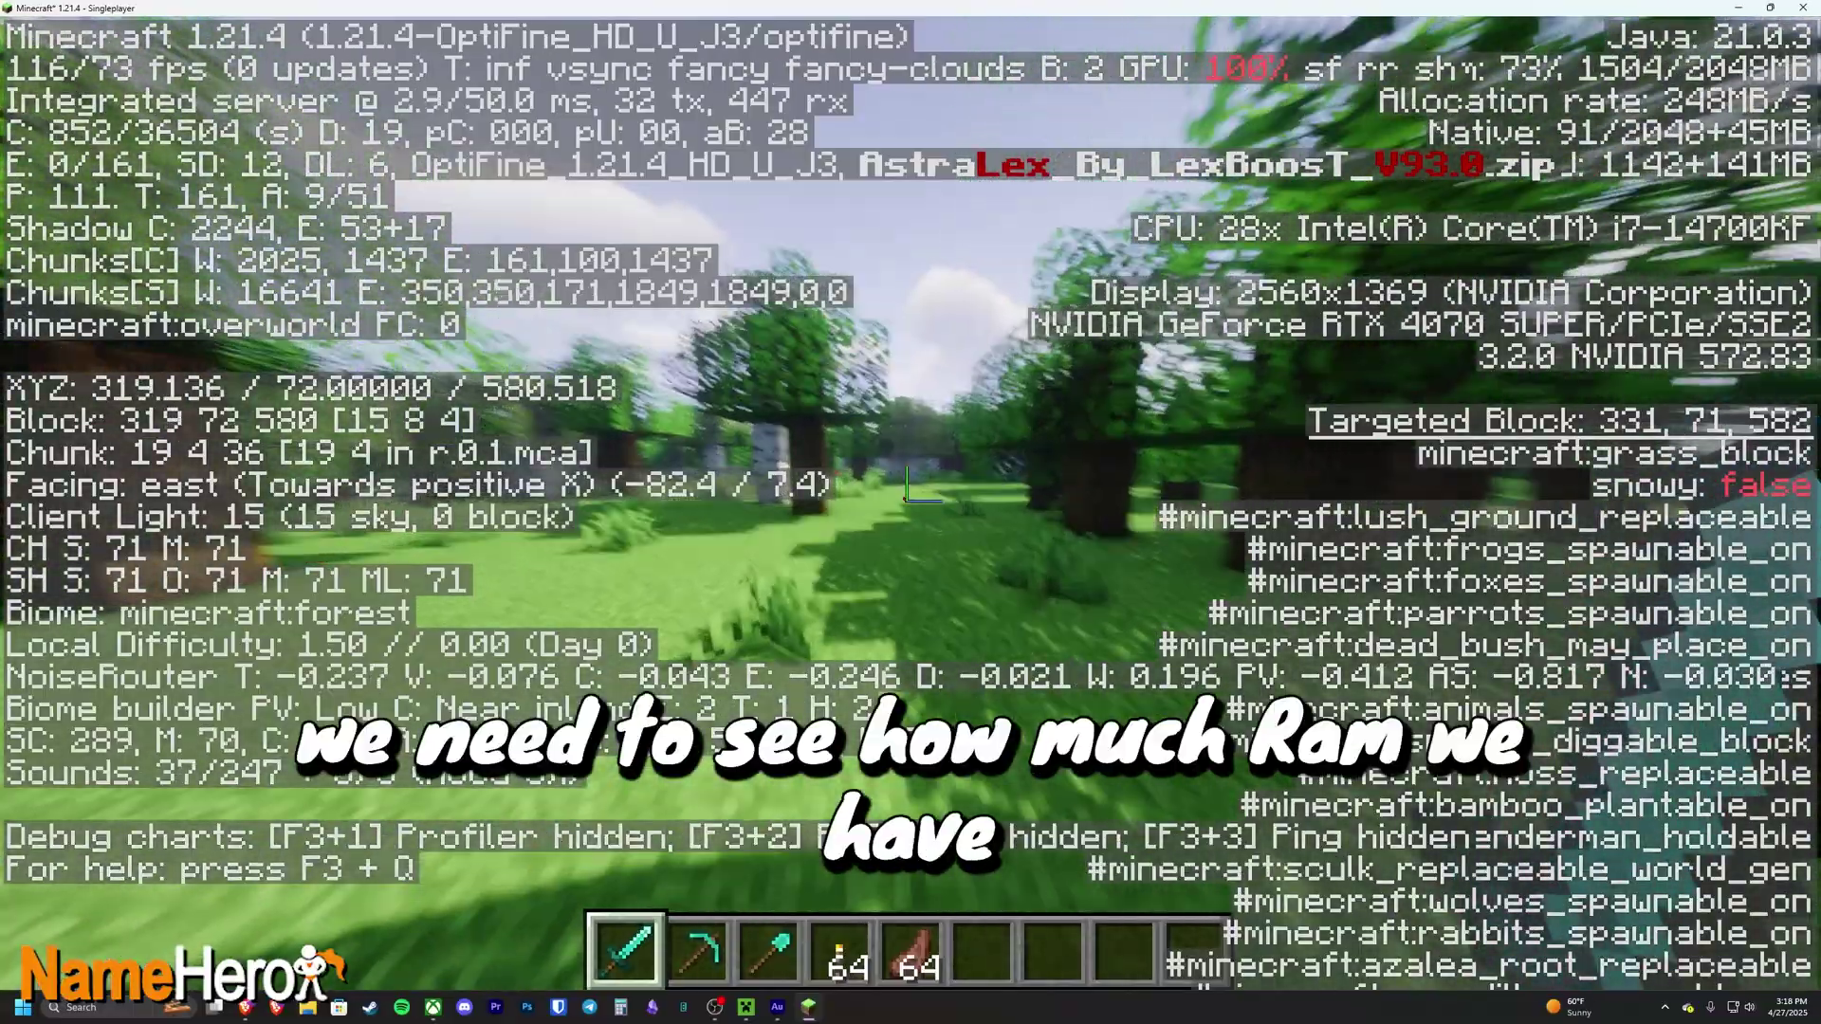
key(w)
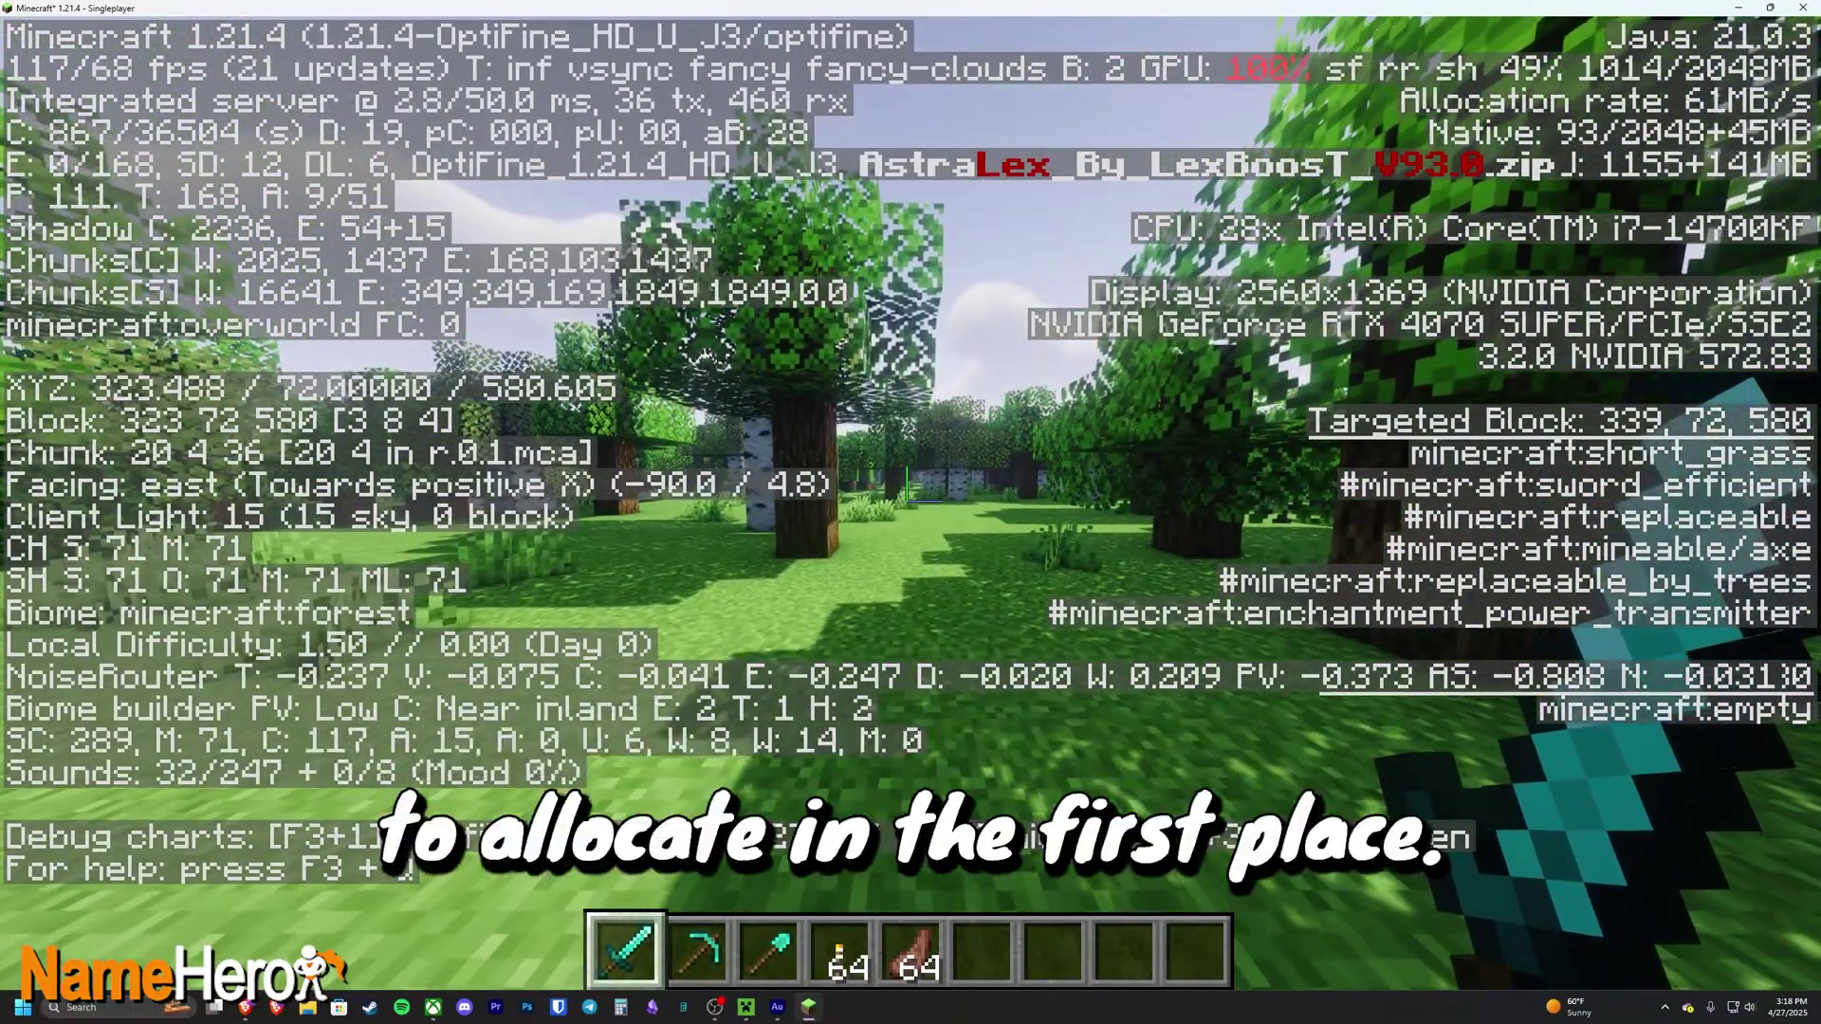
Step: Pause the game, search Windows for "system information" and open the System Information app
key(Escape)
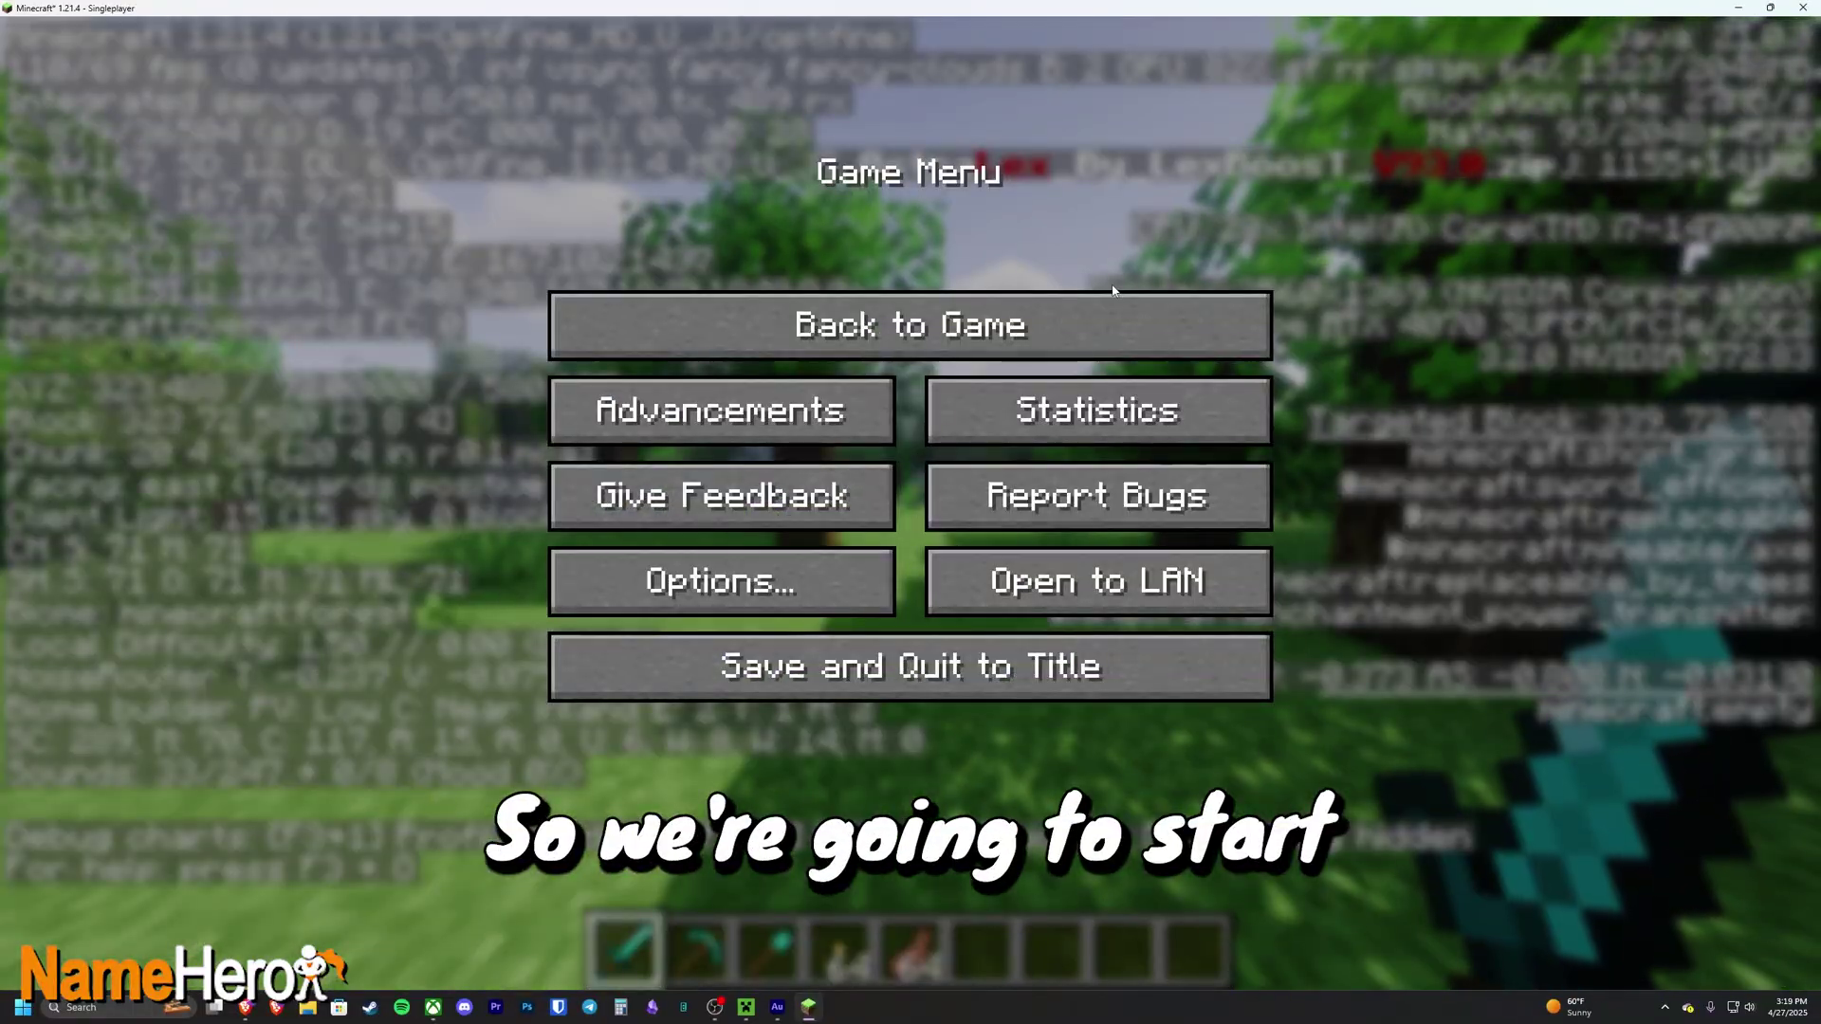
key(super)
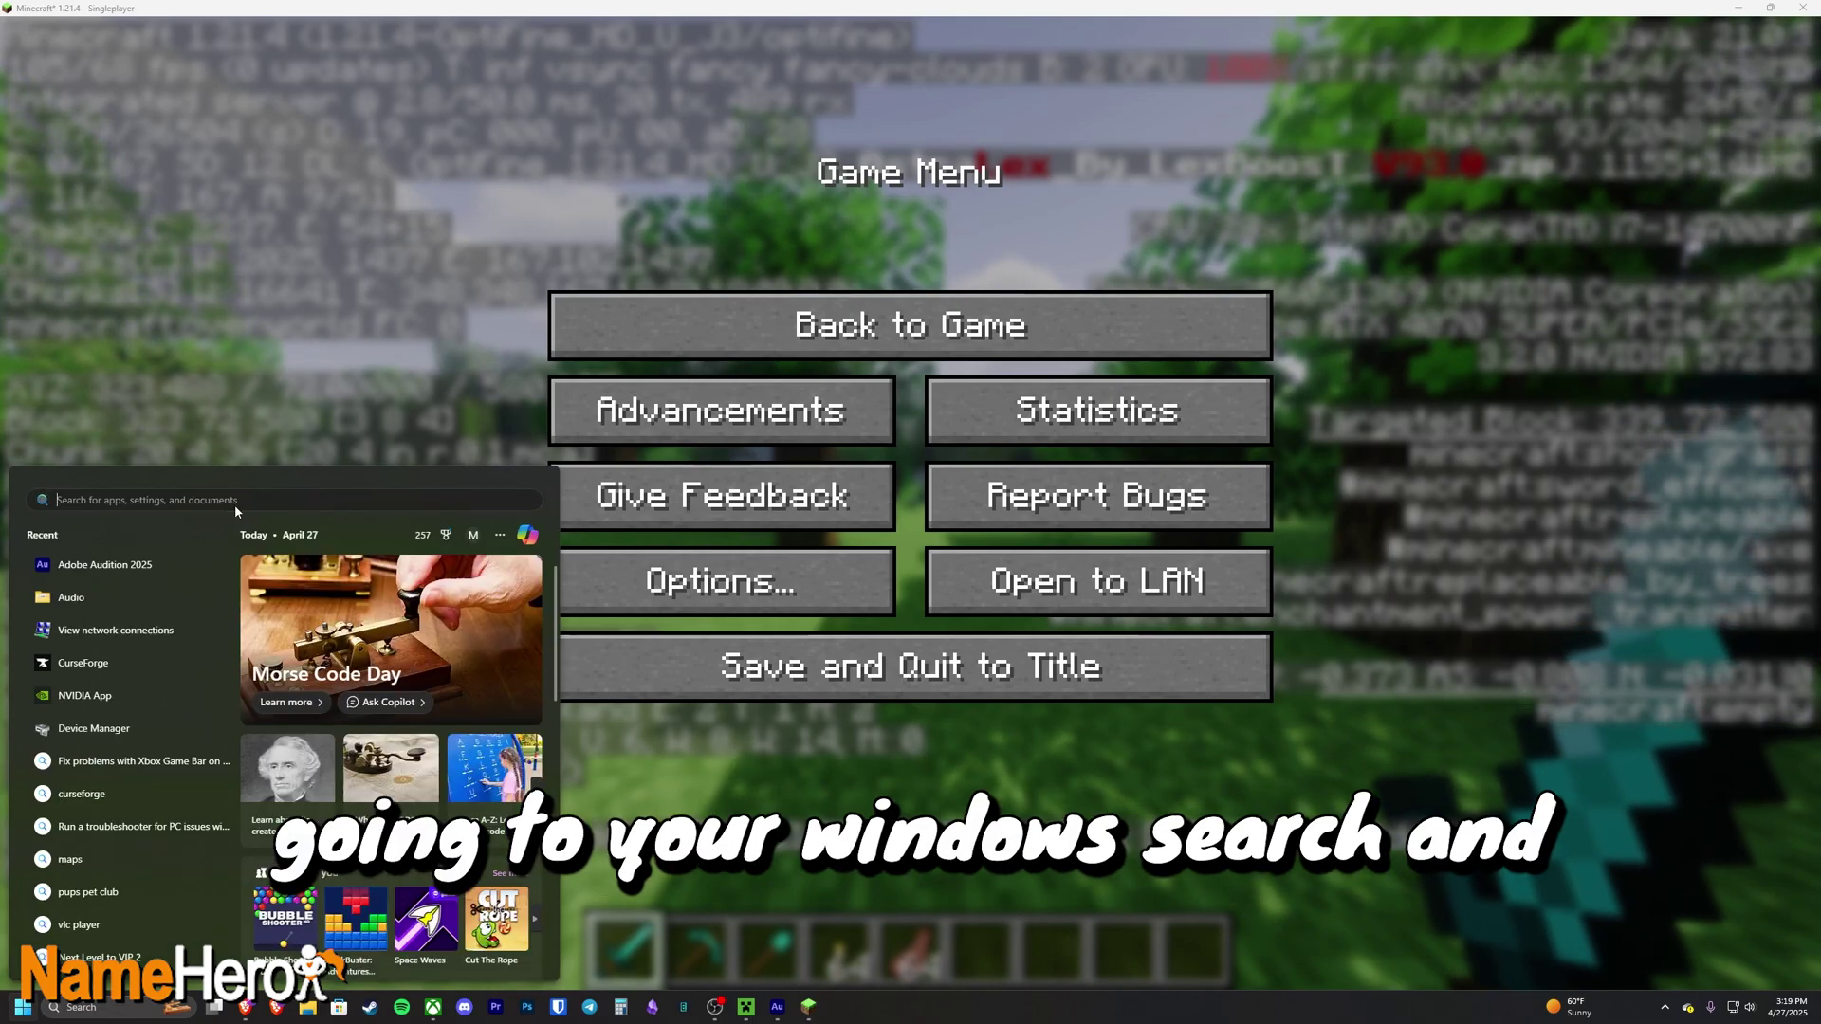
text(system information)
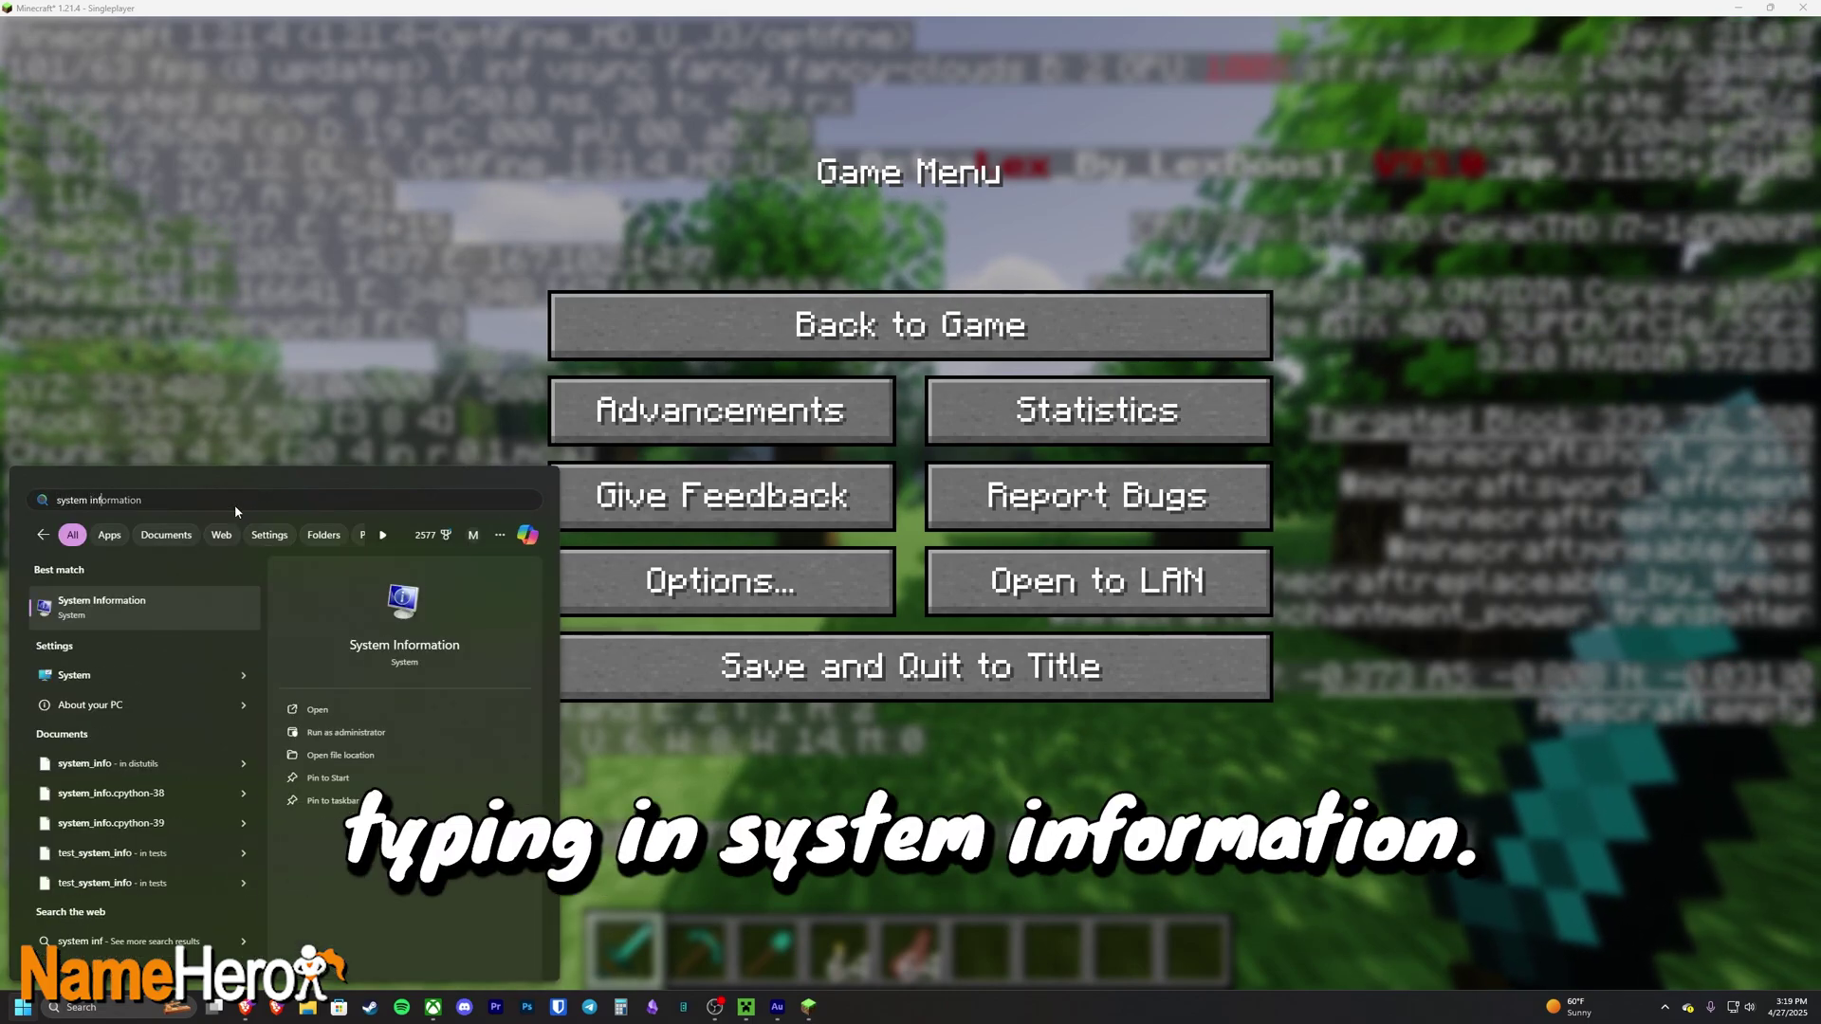
key(Return)
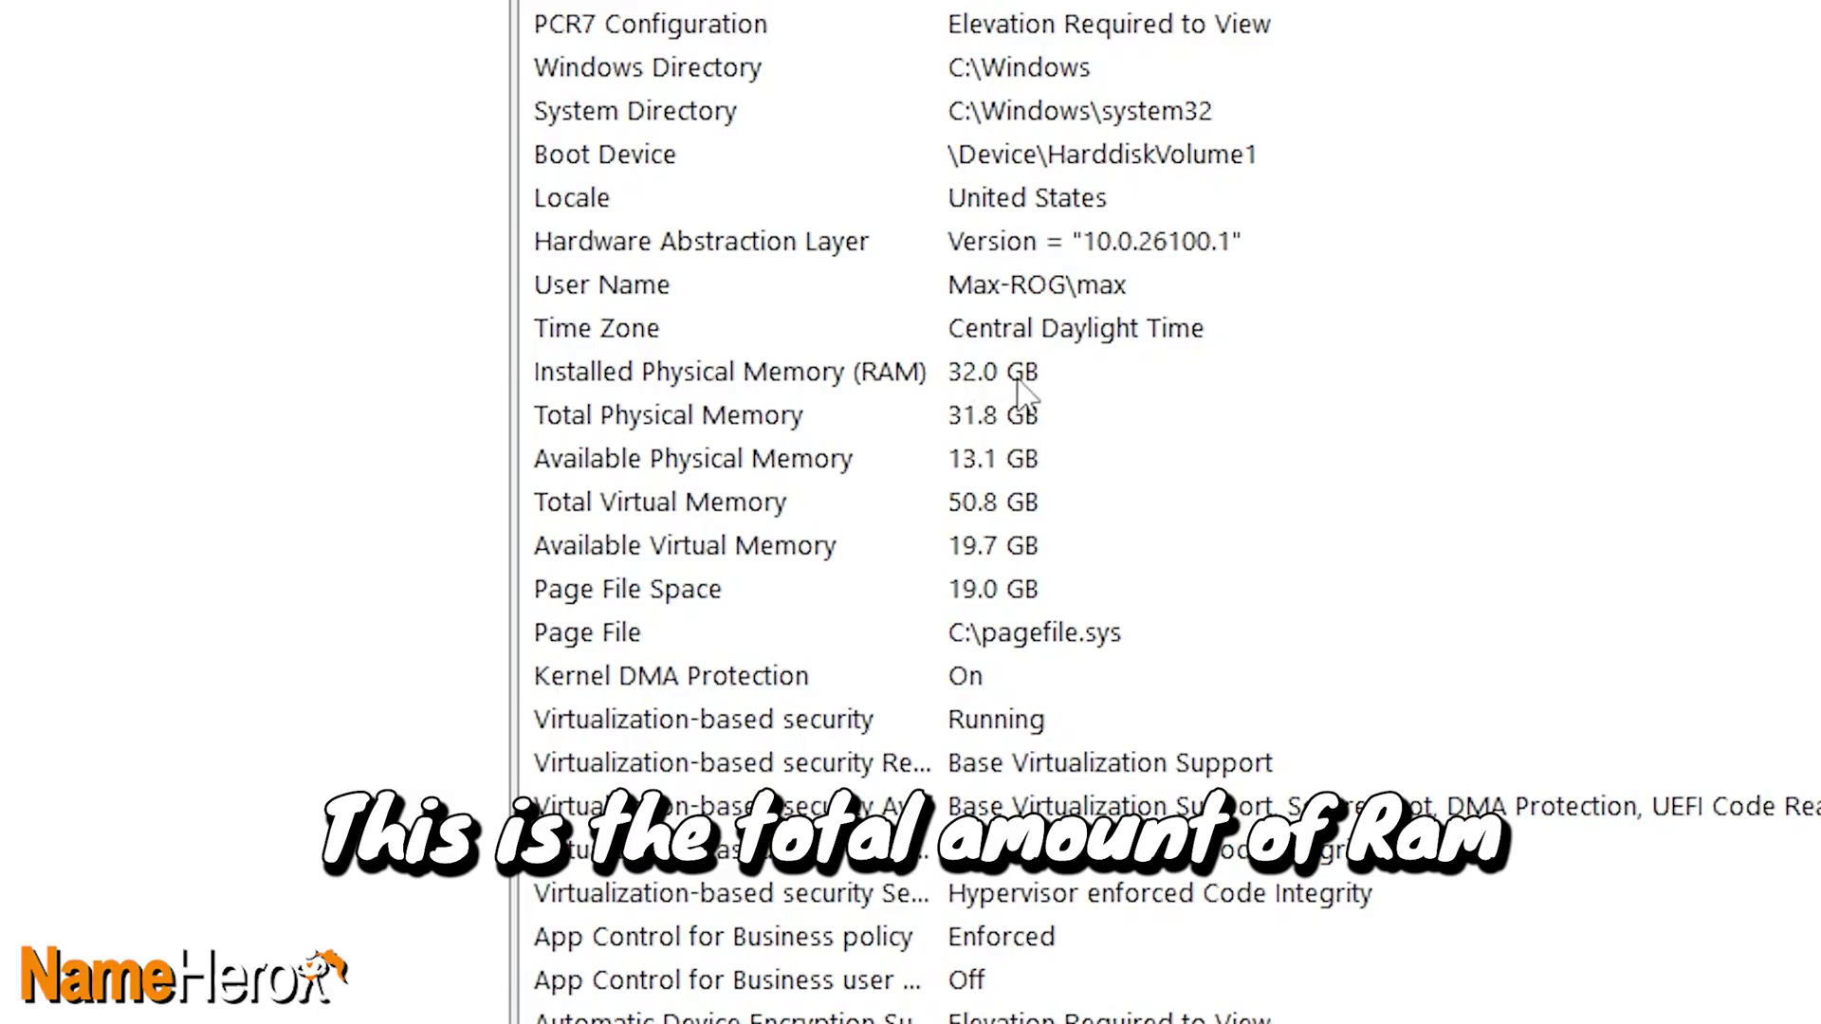
Step: Examine the computer's installed, total and available physical and virtual memory in the system summary
click(1023, 381)
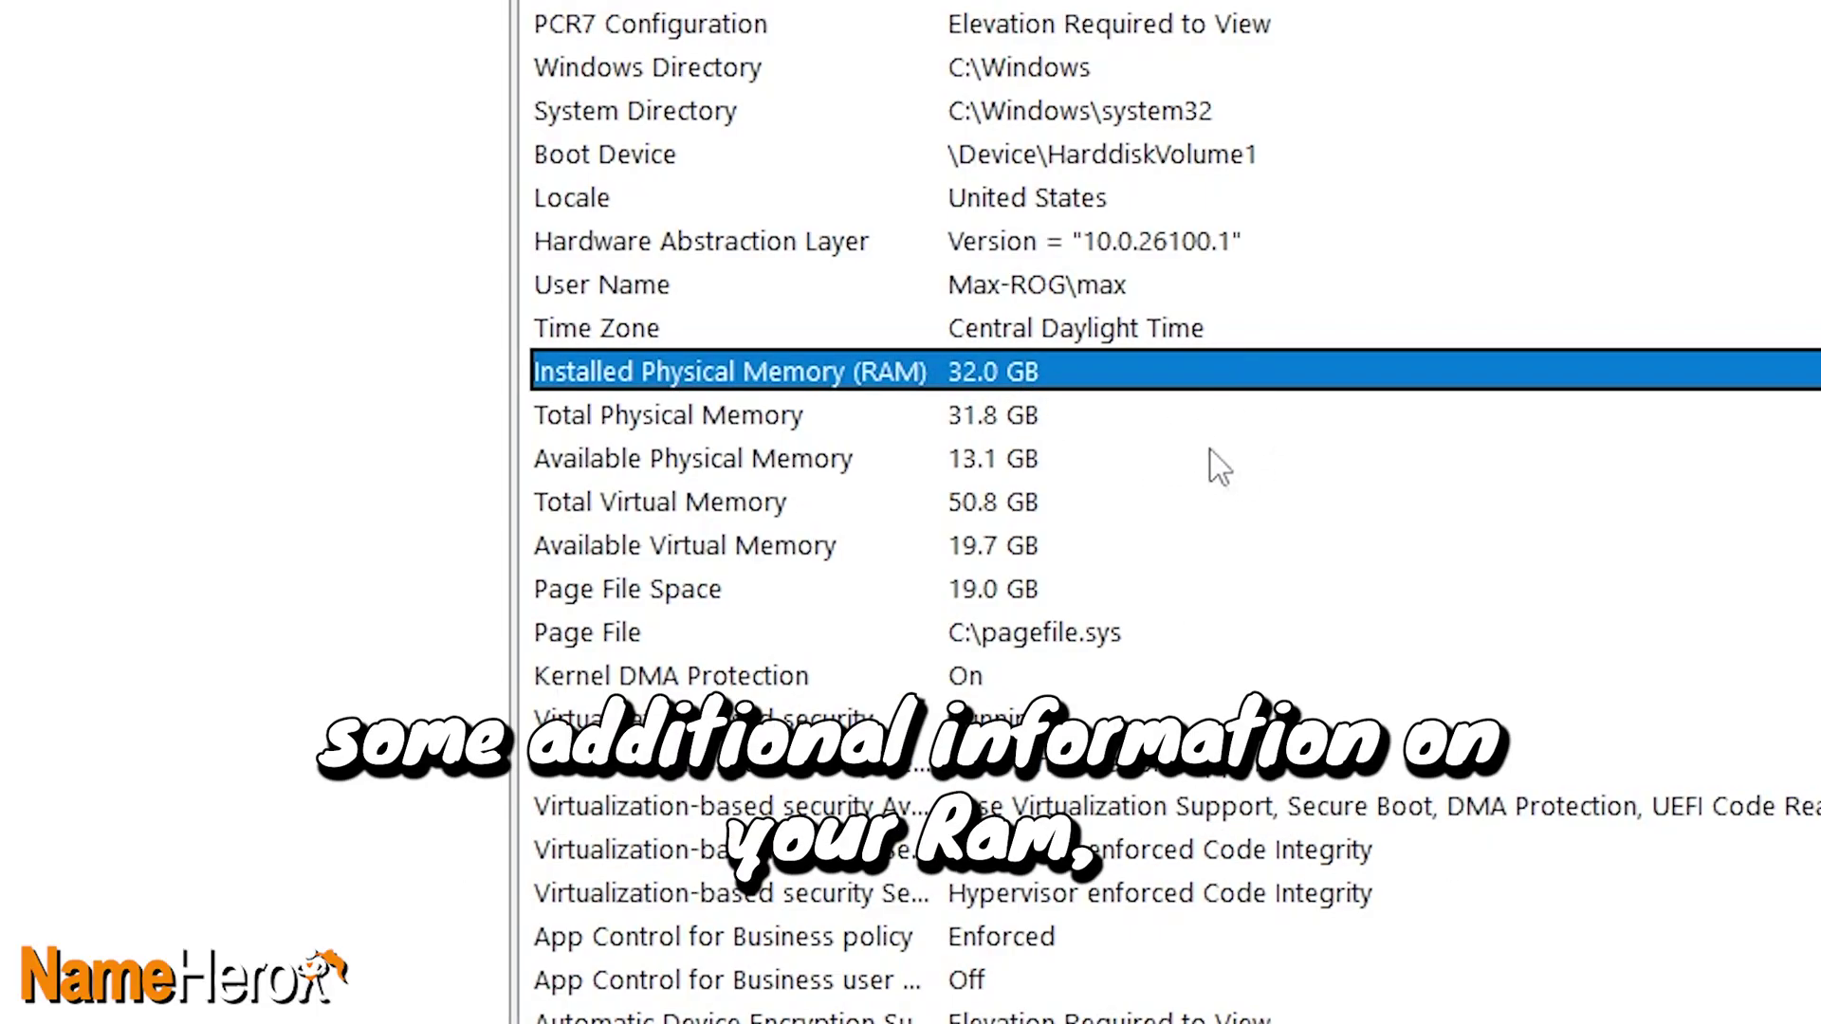
click(1149, 510)
click(1141, 553)
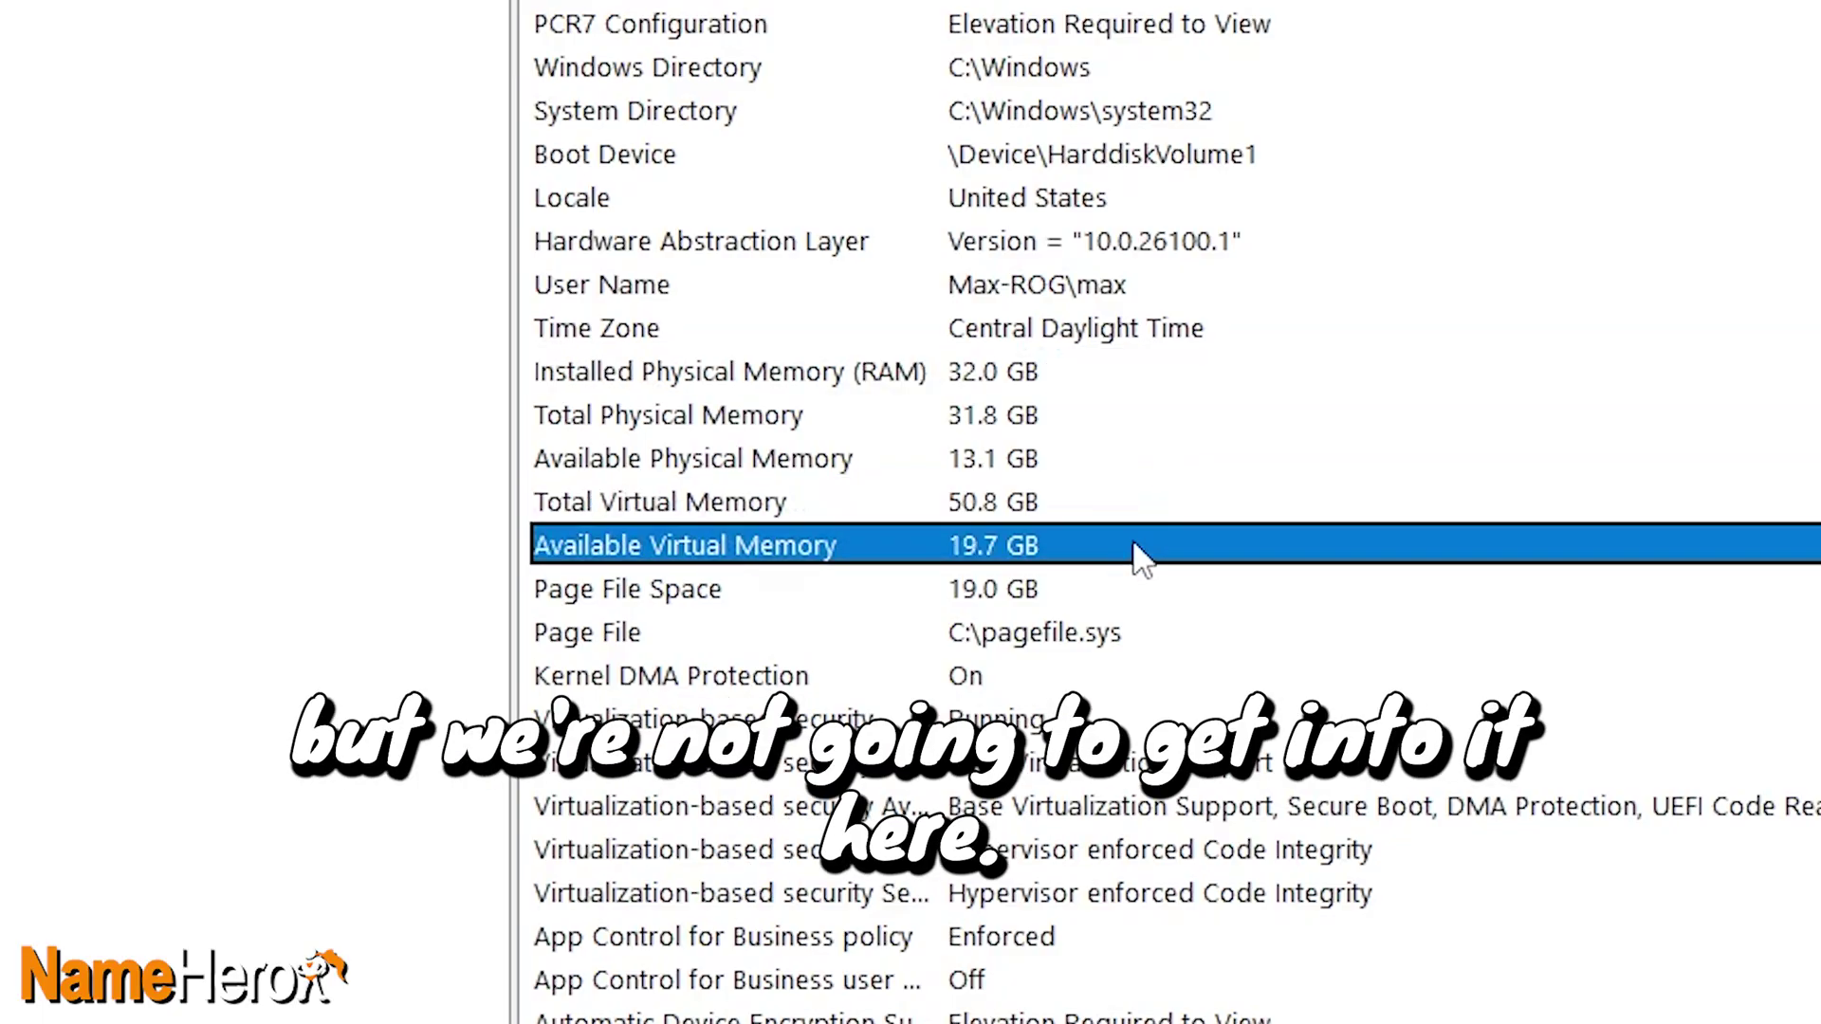
click(1109, 461)
click(1143, 378)
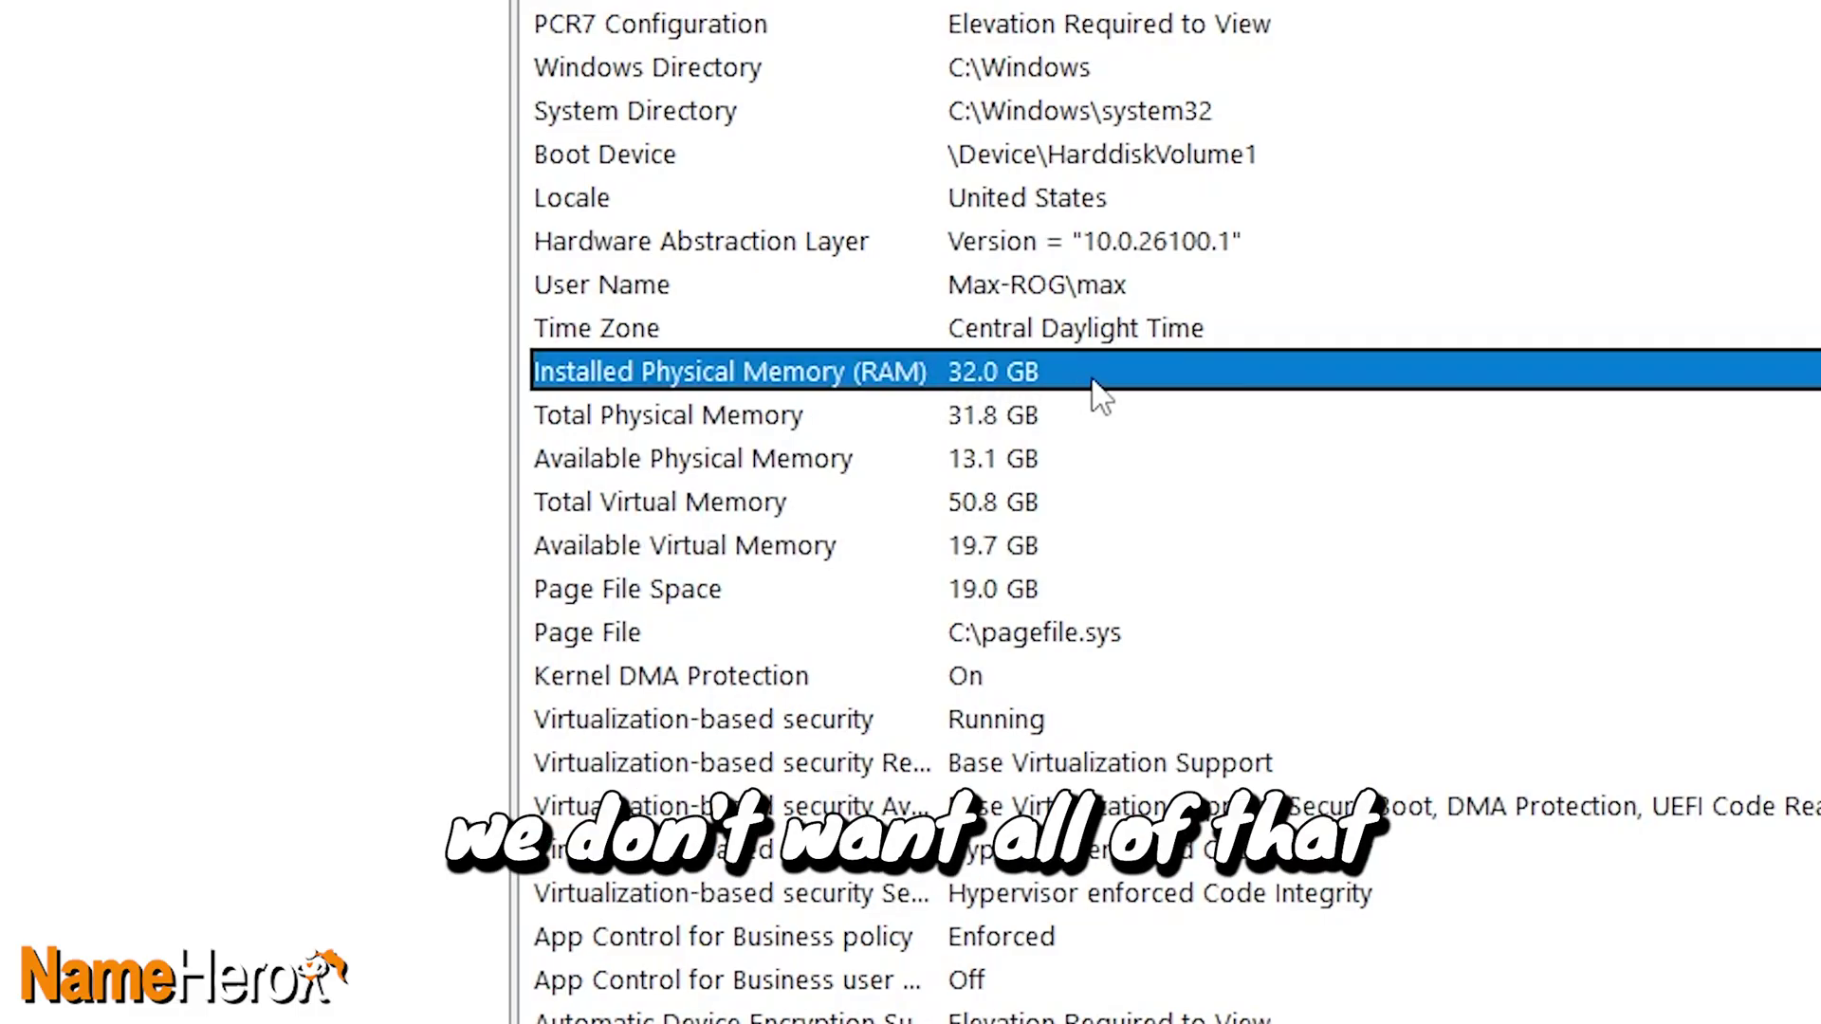
click(1119, 426)
click(1105, 379)
click(1100, 425)
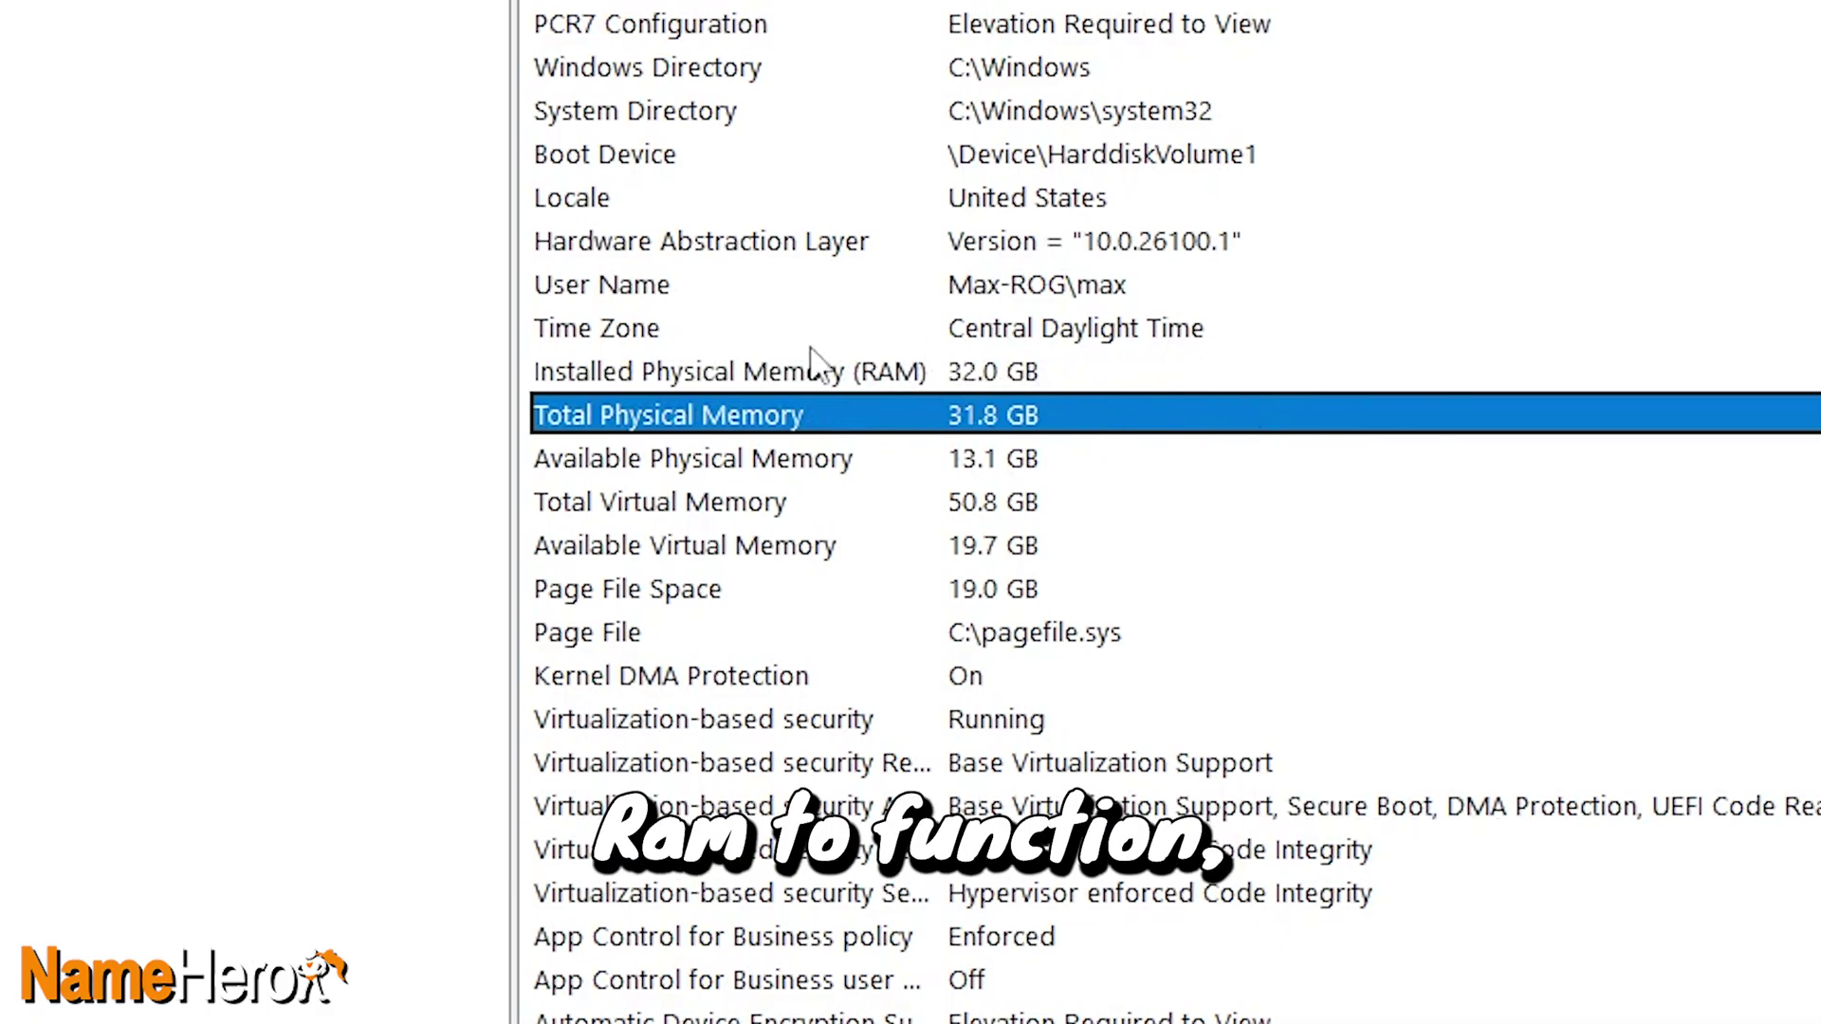
click(1109, 374)
click(1129, 415)
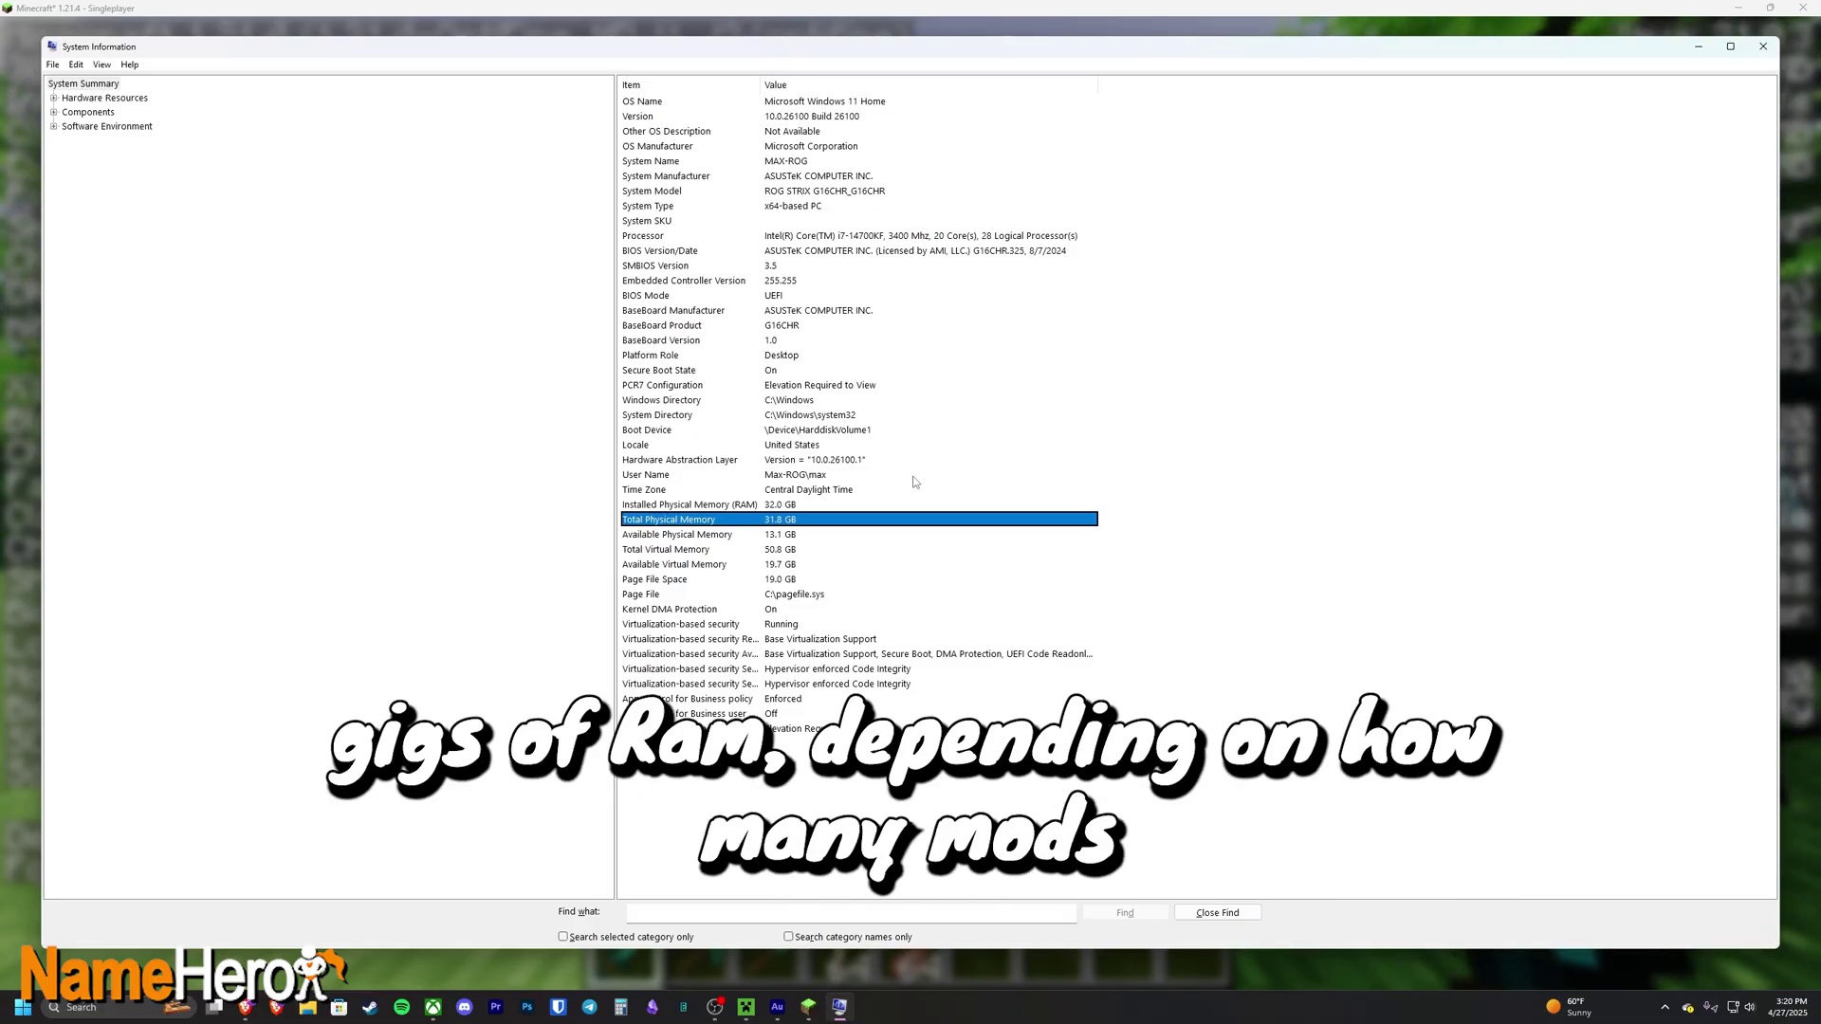
click(821, 507)
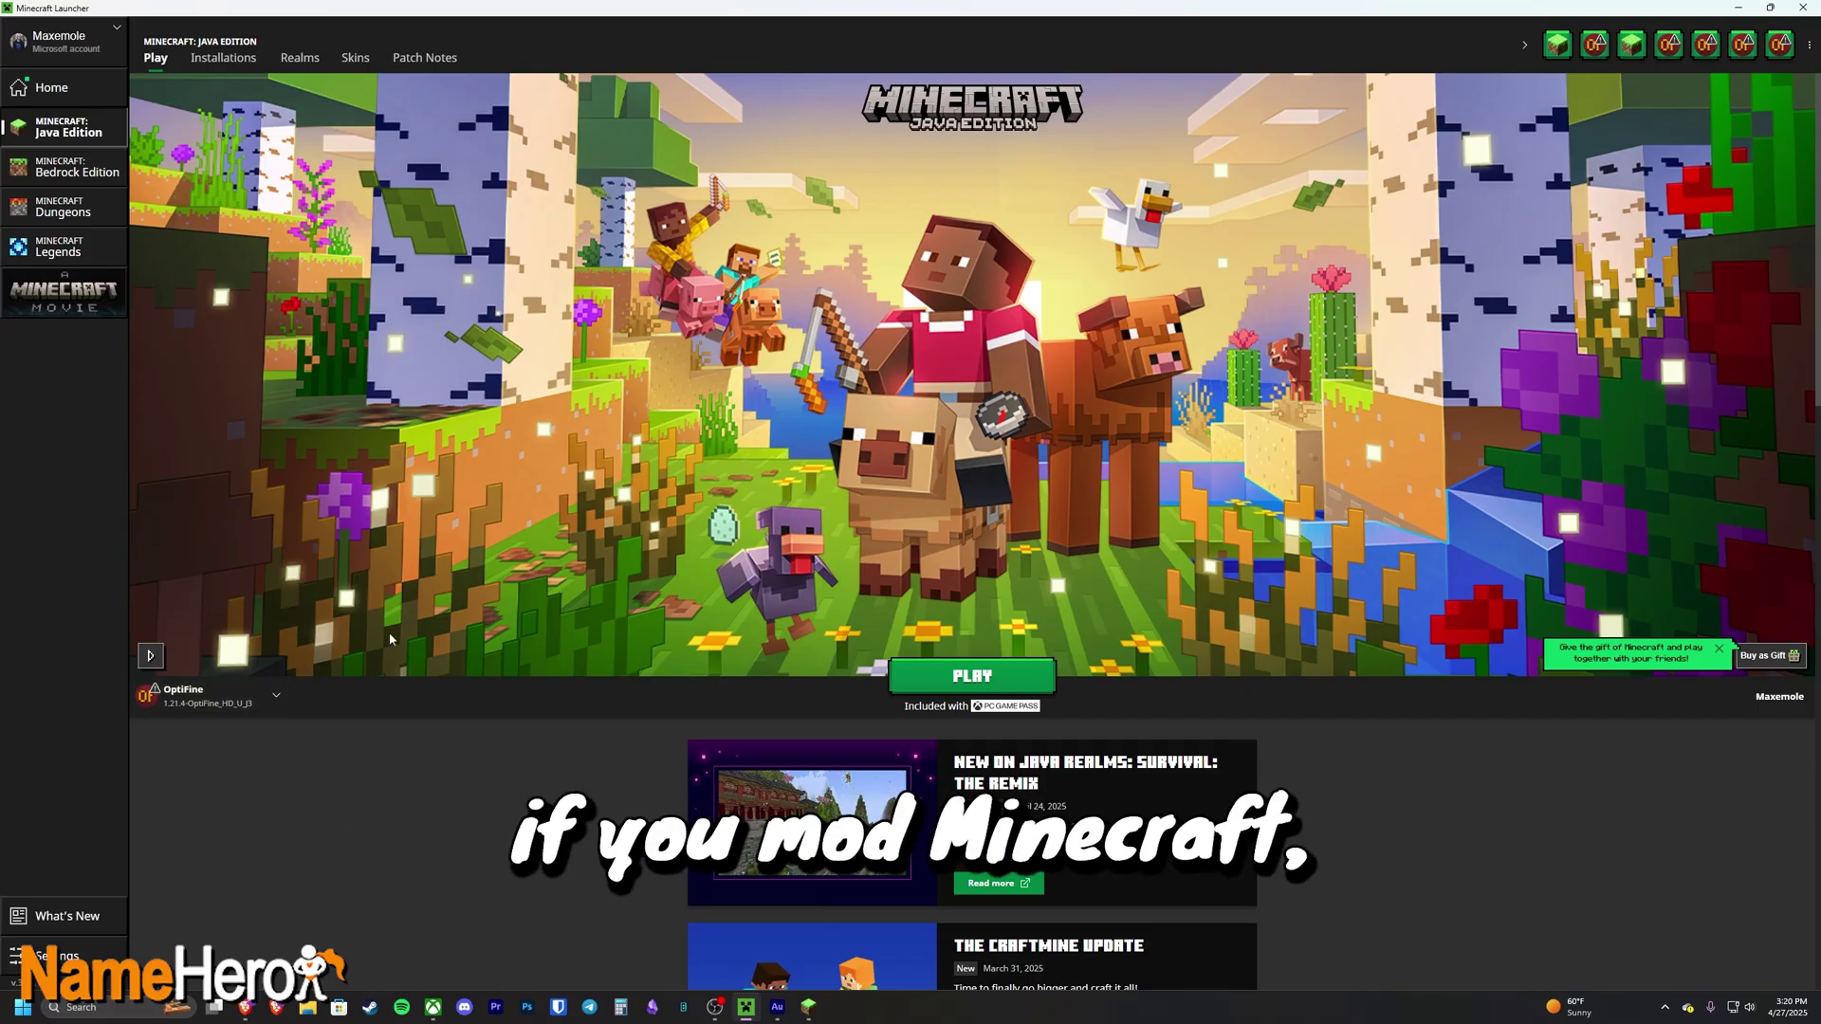
Step: In the Minecraft Launcher, open the OptiFine installation of Java Edition for editing and expand its additional options
click(213, 697)
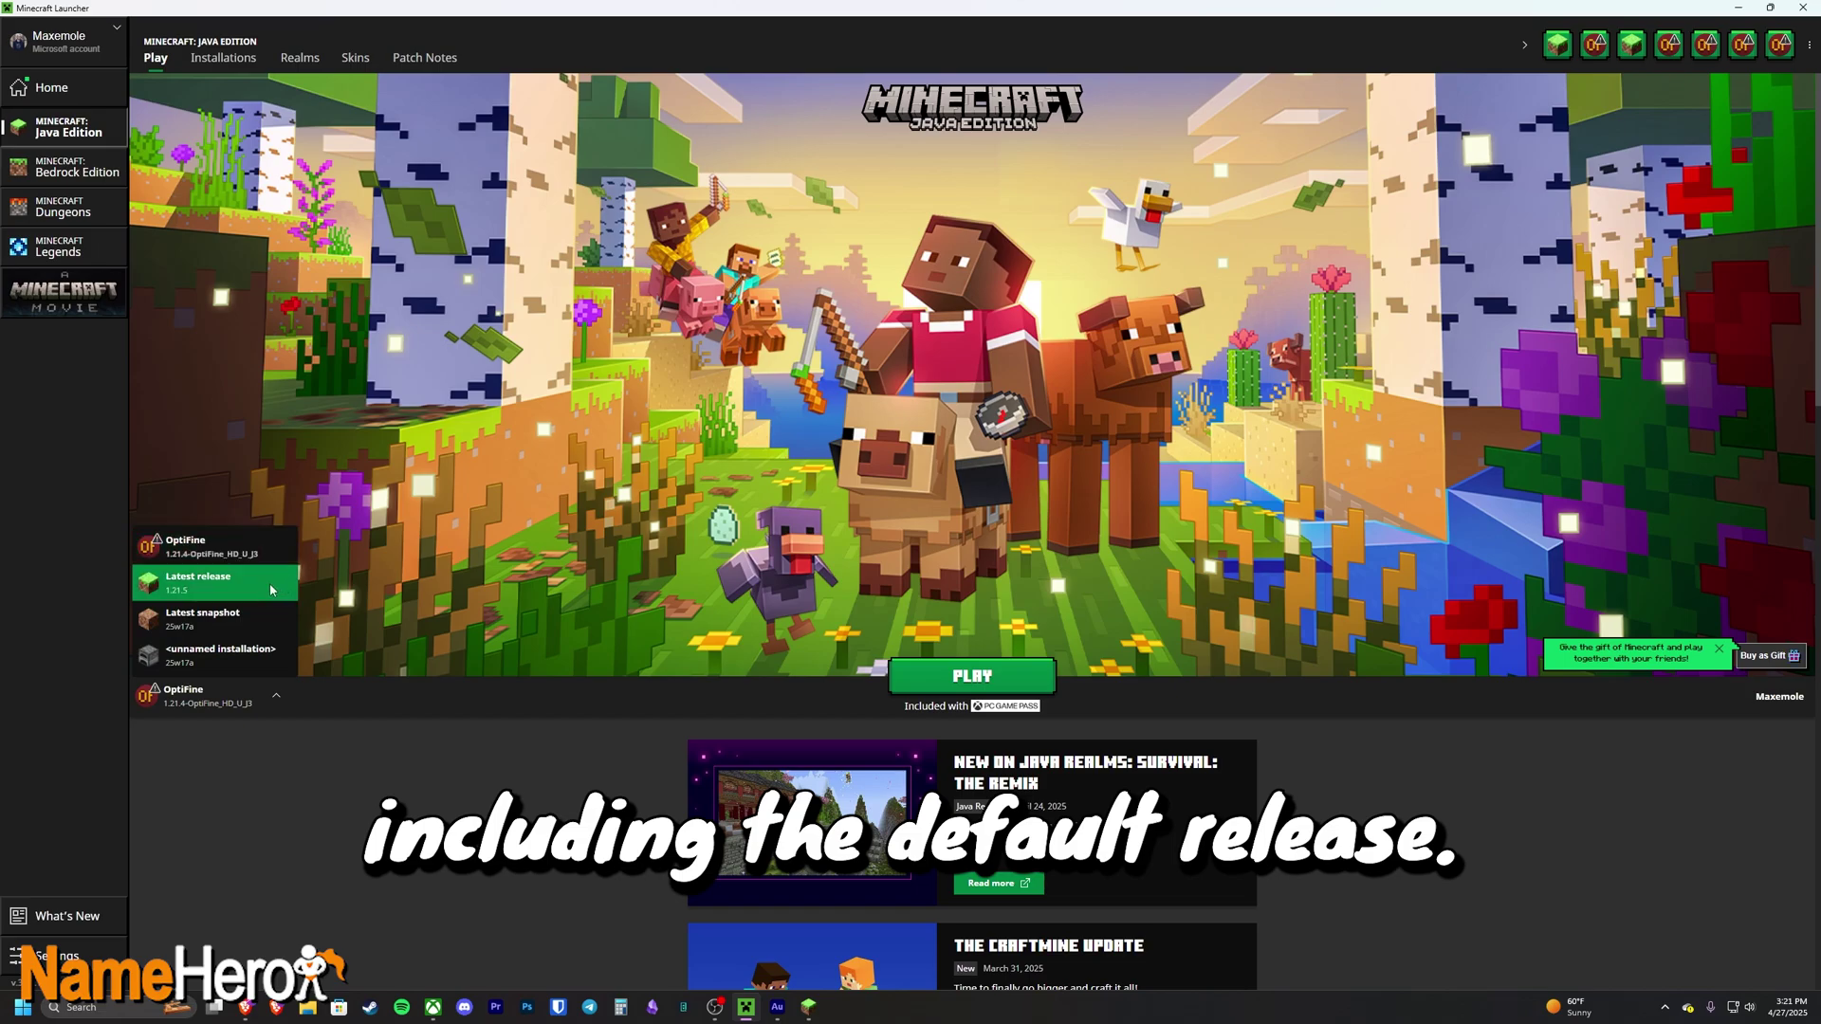
click(304, 531)
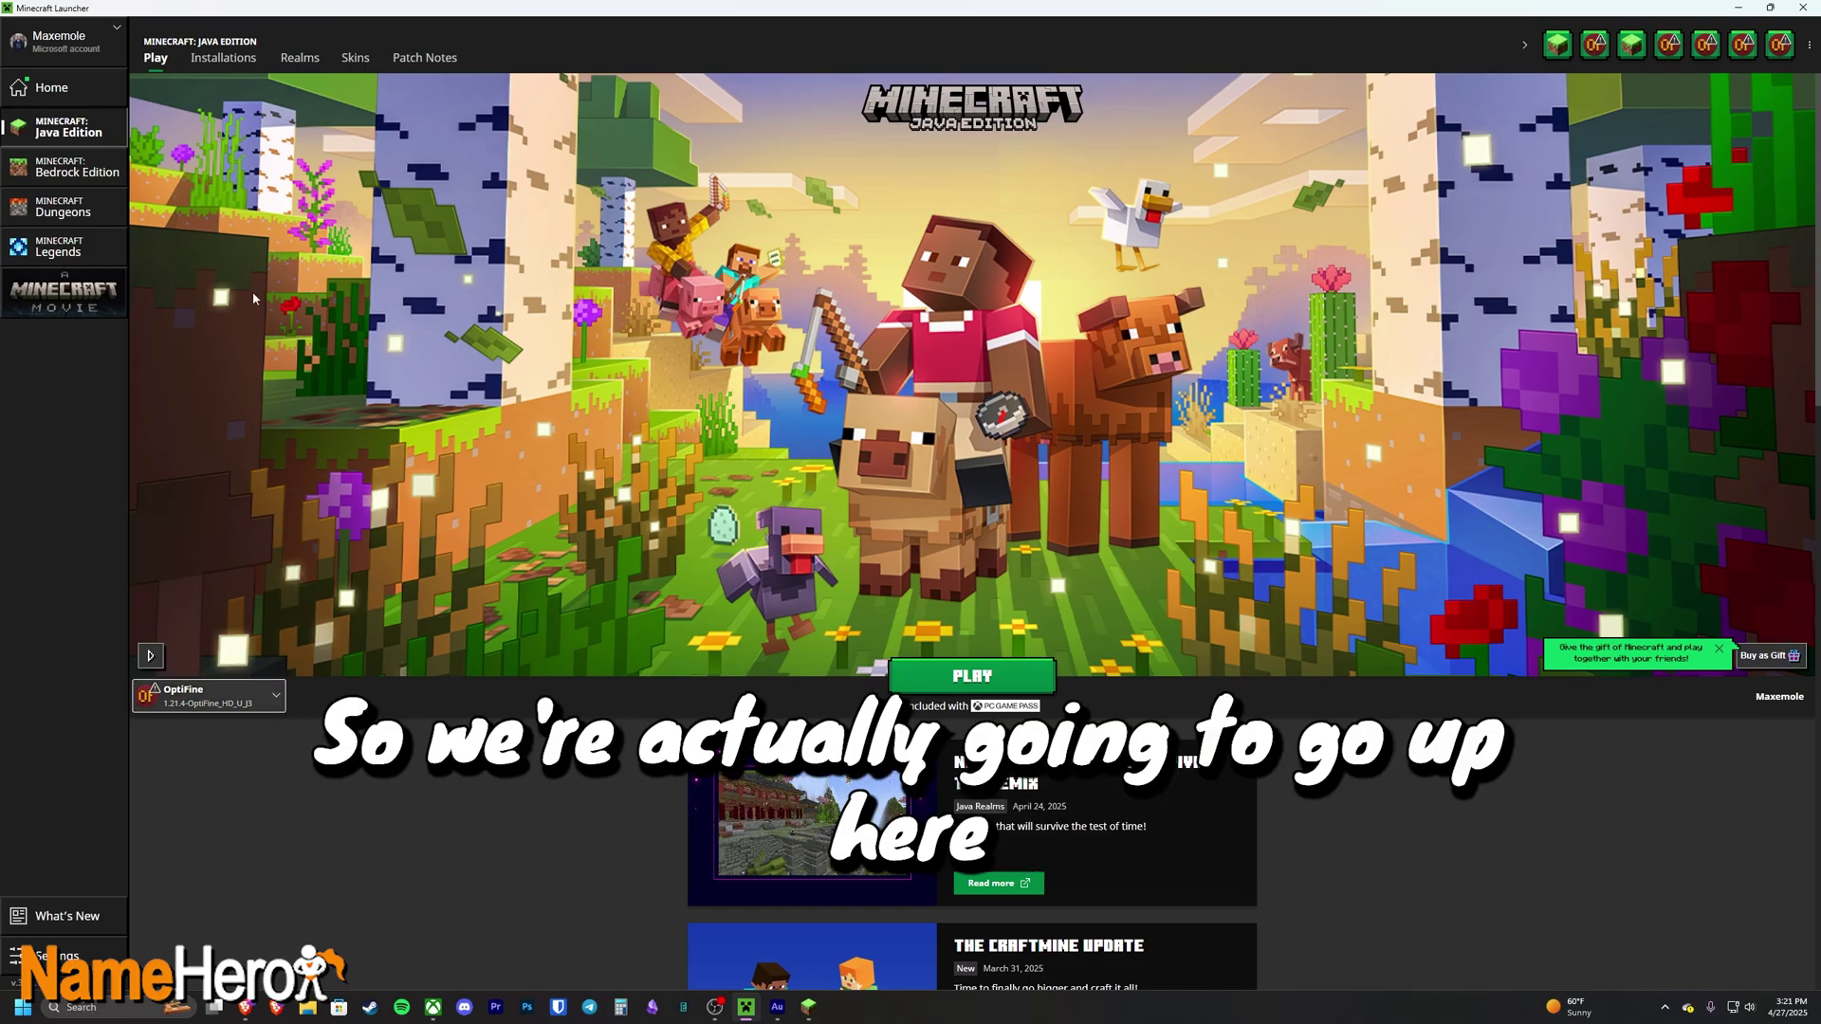
click(227, 58)
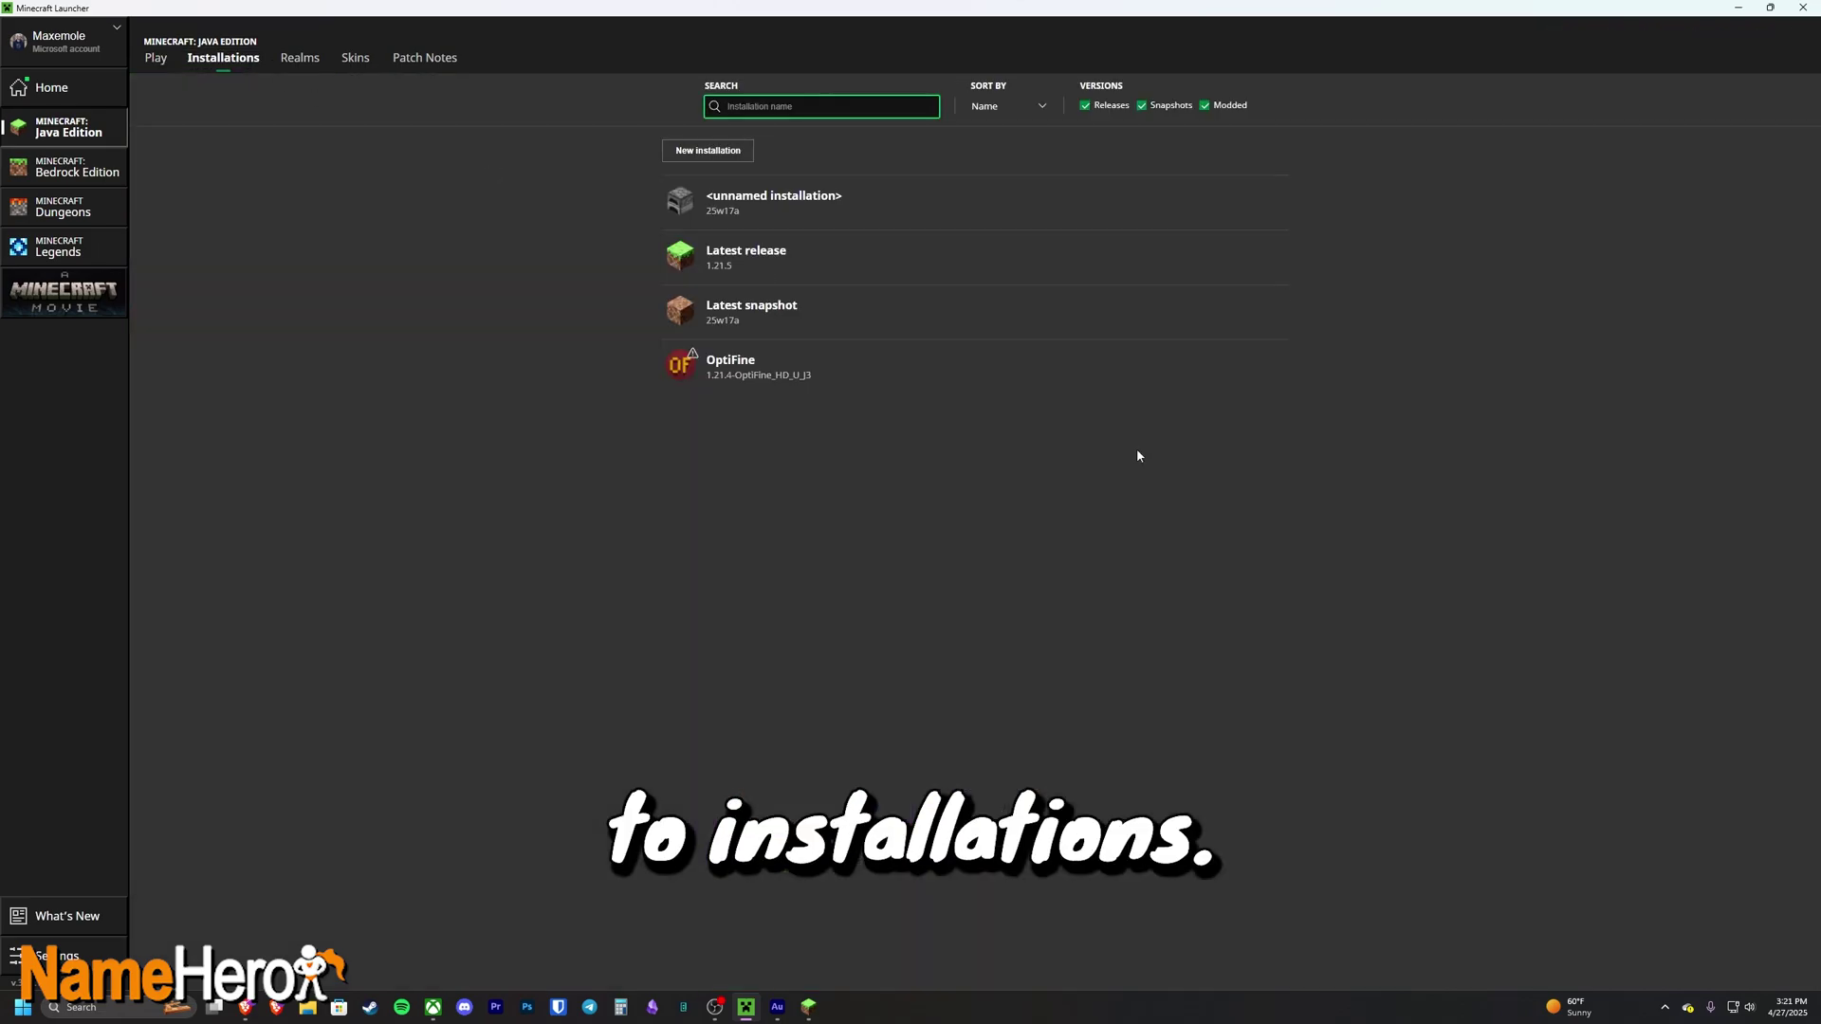
mouse_move(1003, 378)
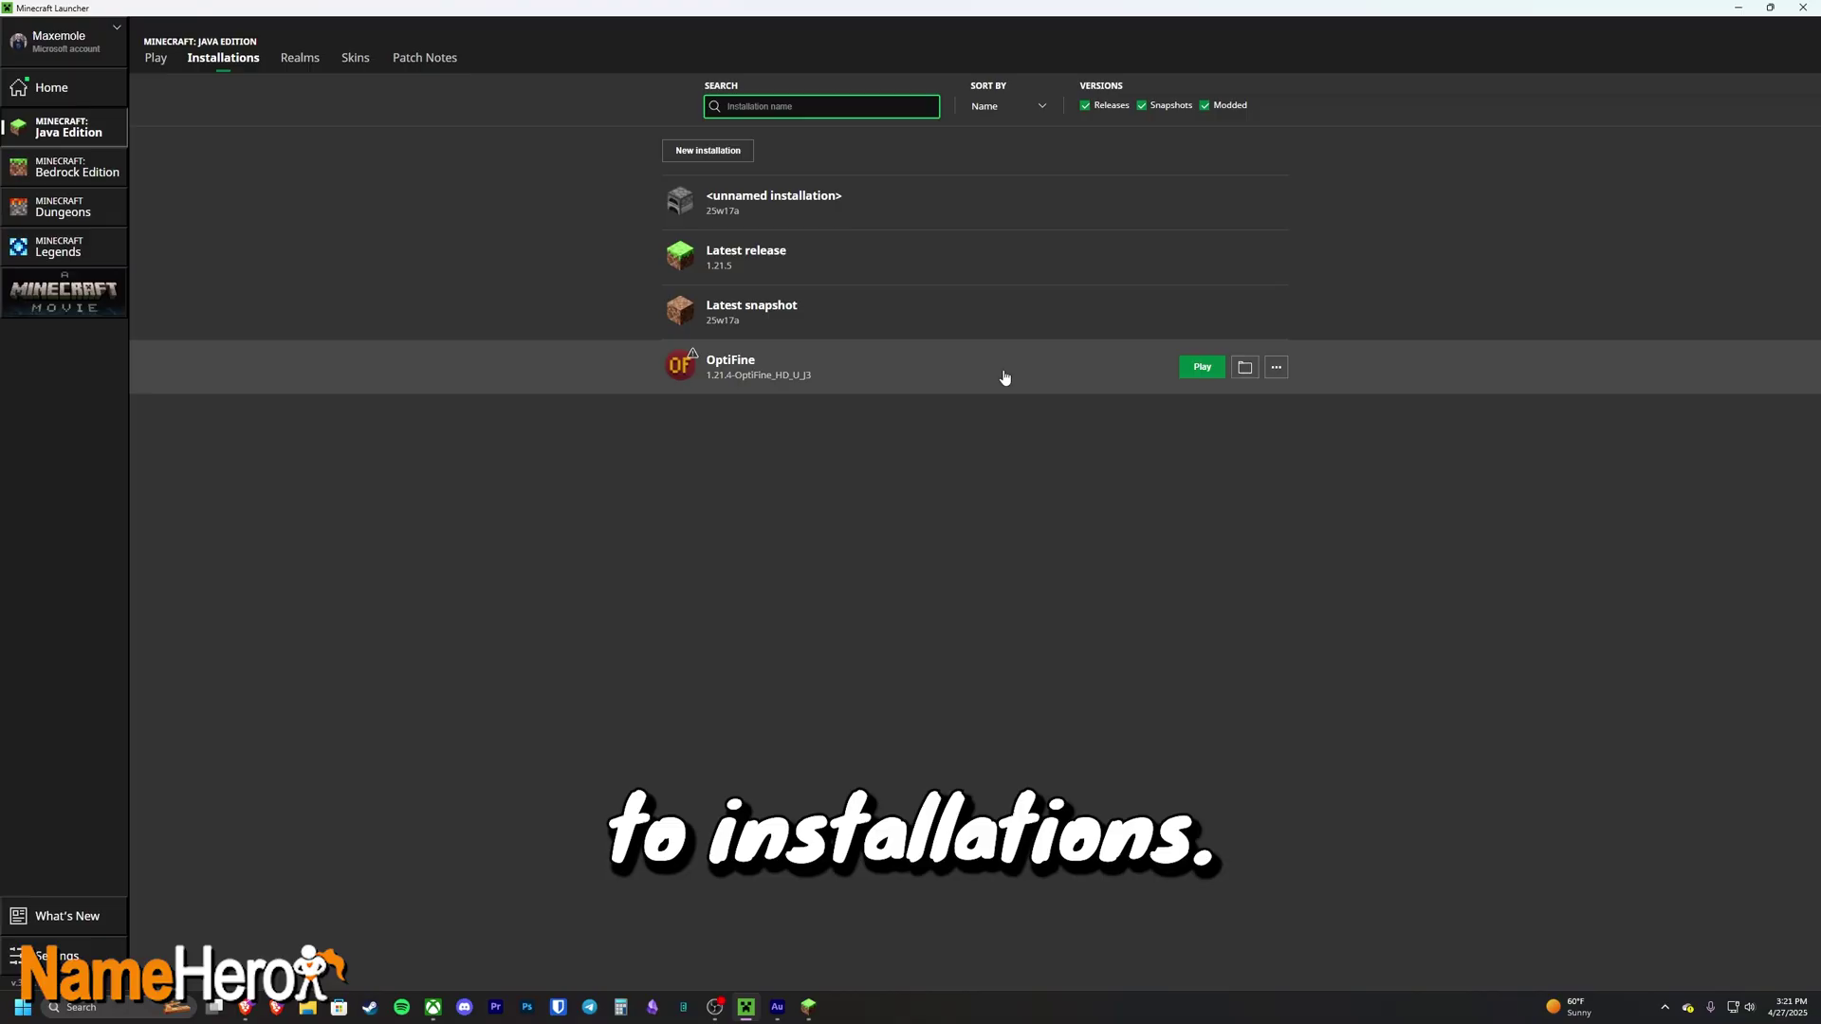
click(1277, 368)
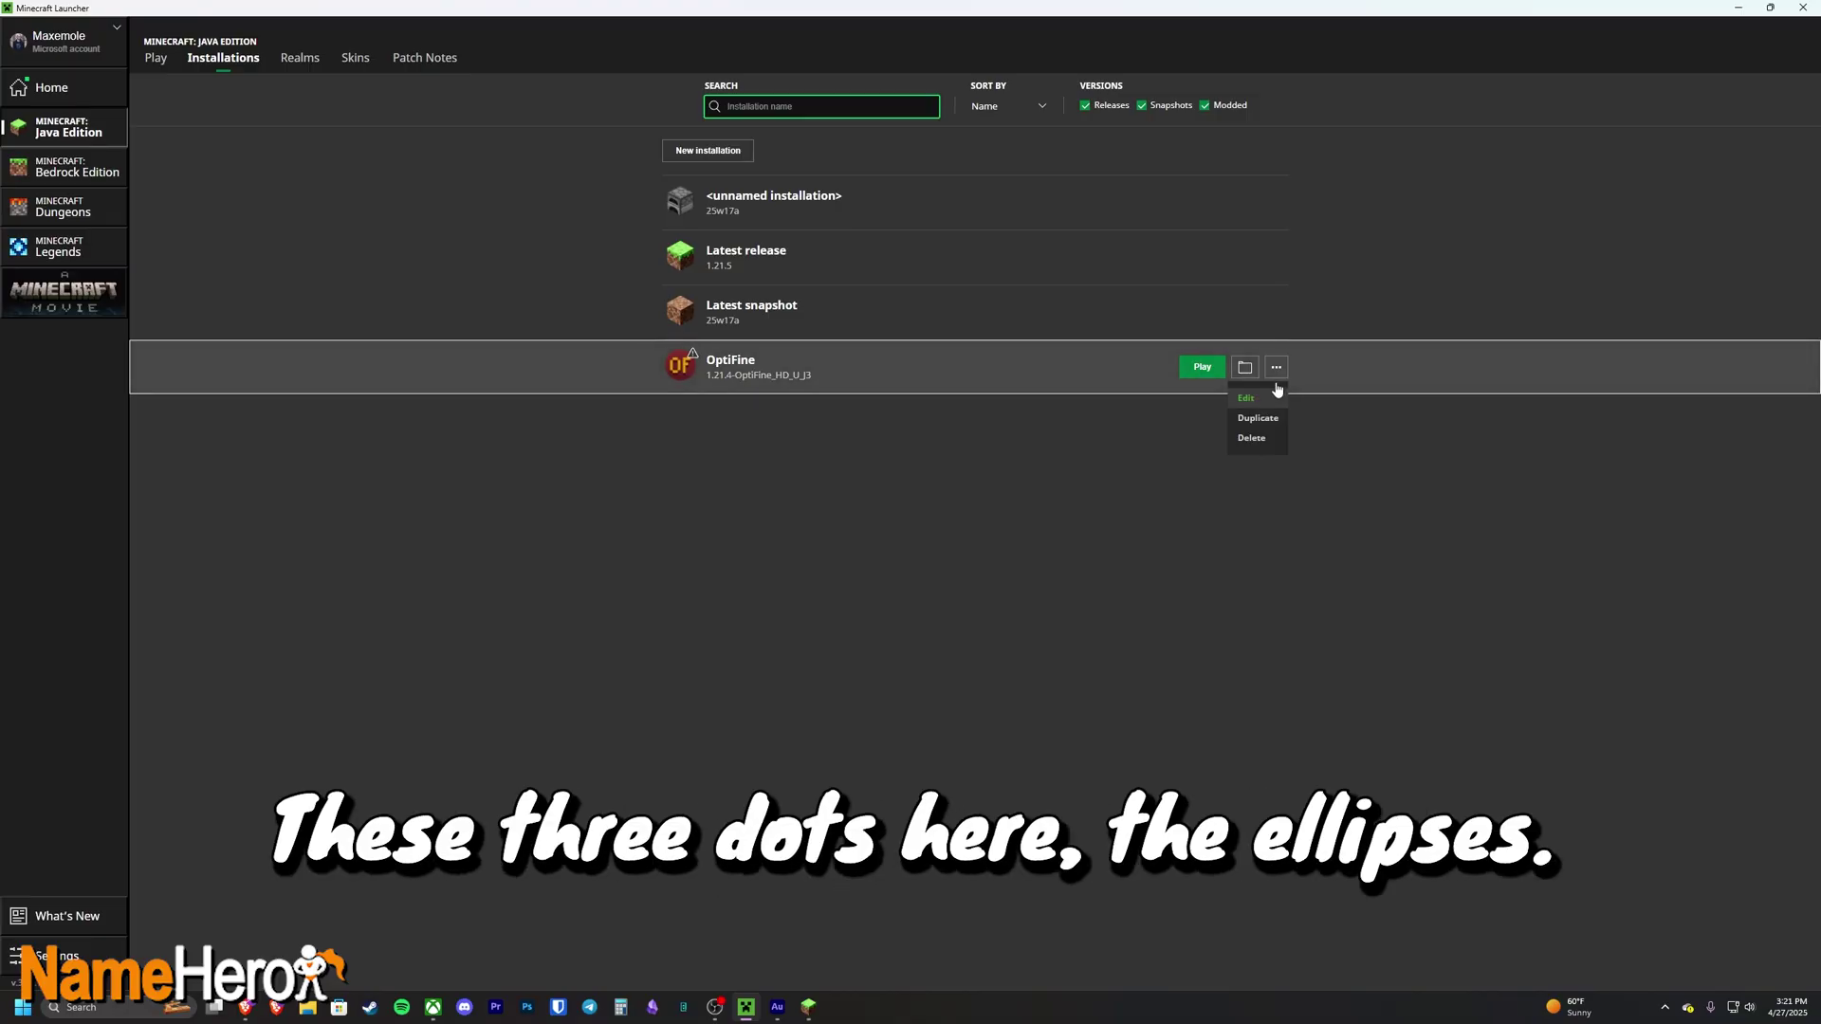
click(1265, 402)
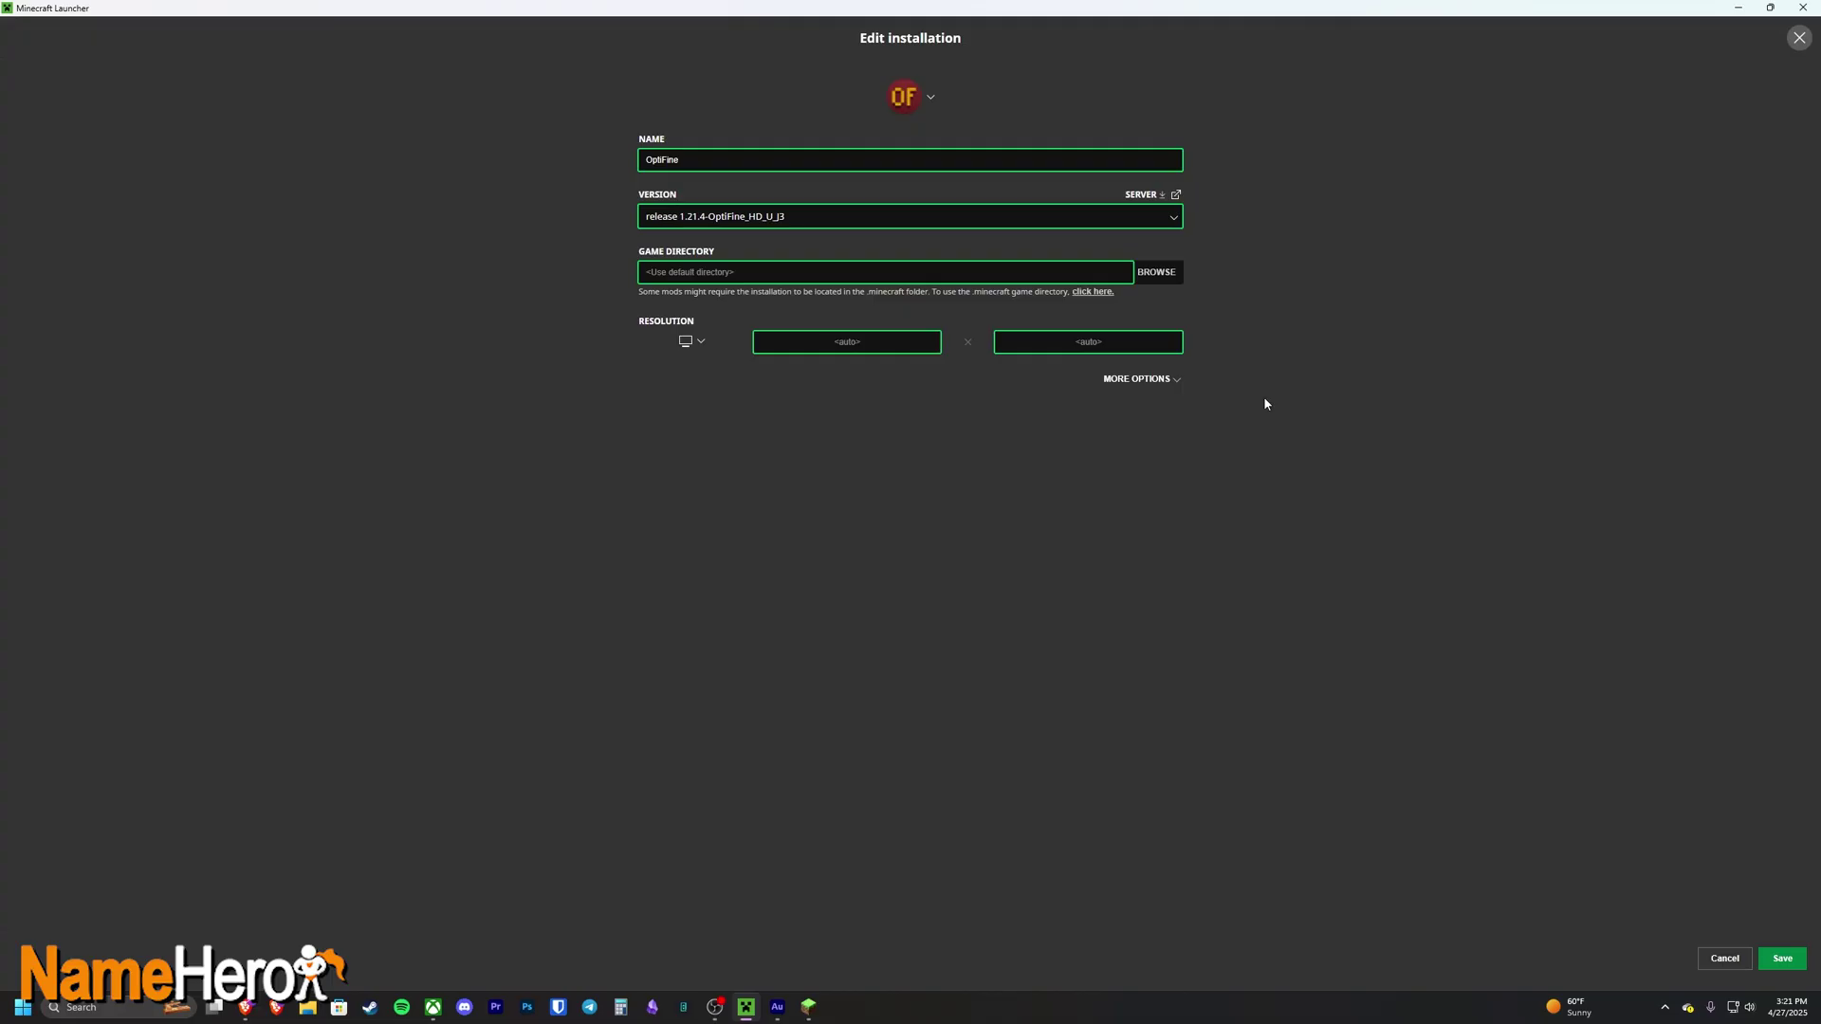
click(1164, 381)
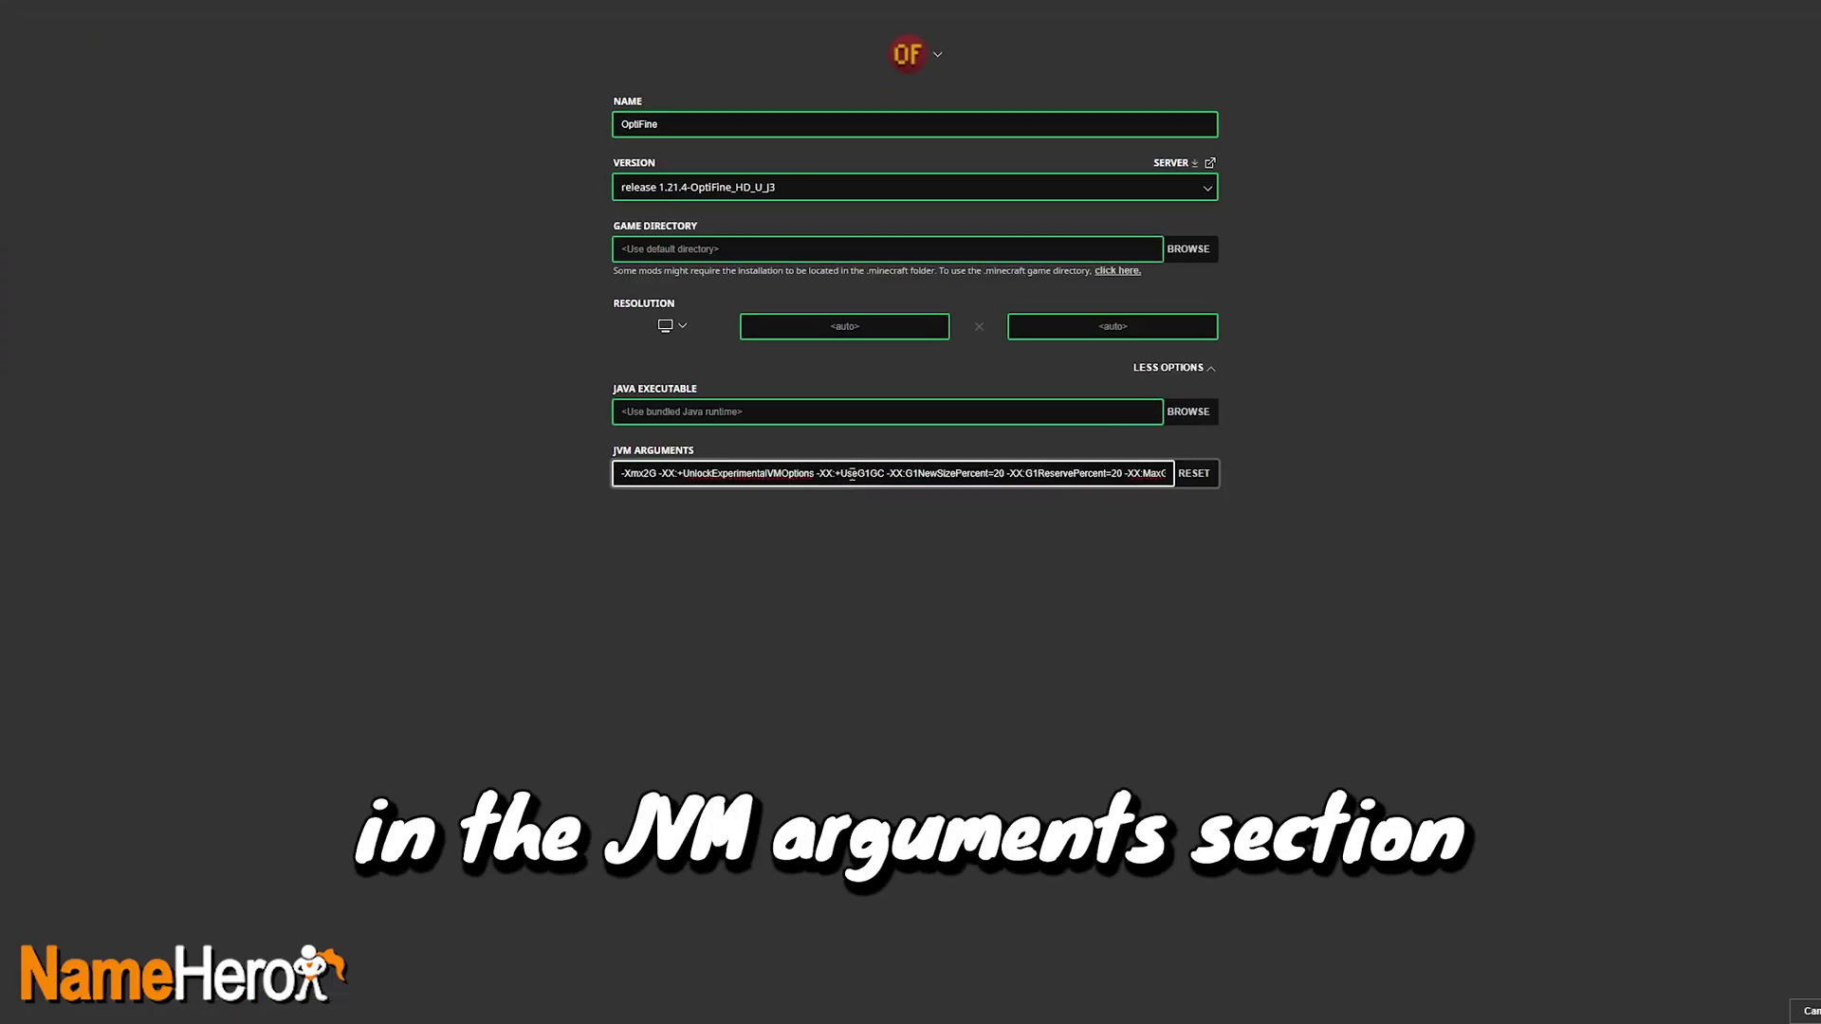
Step: Set the maximum memory in the JVM arguments to -Xmx7G and save the installation
click(853, 474)
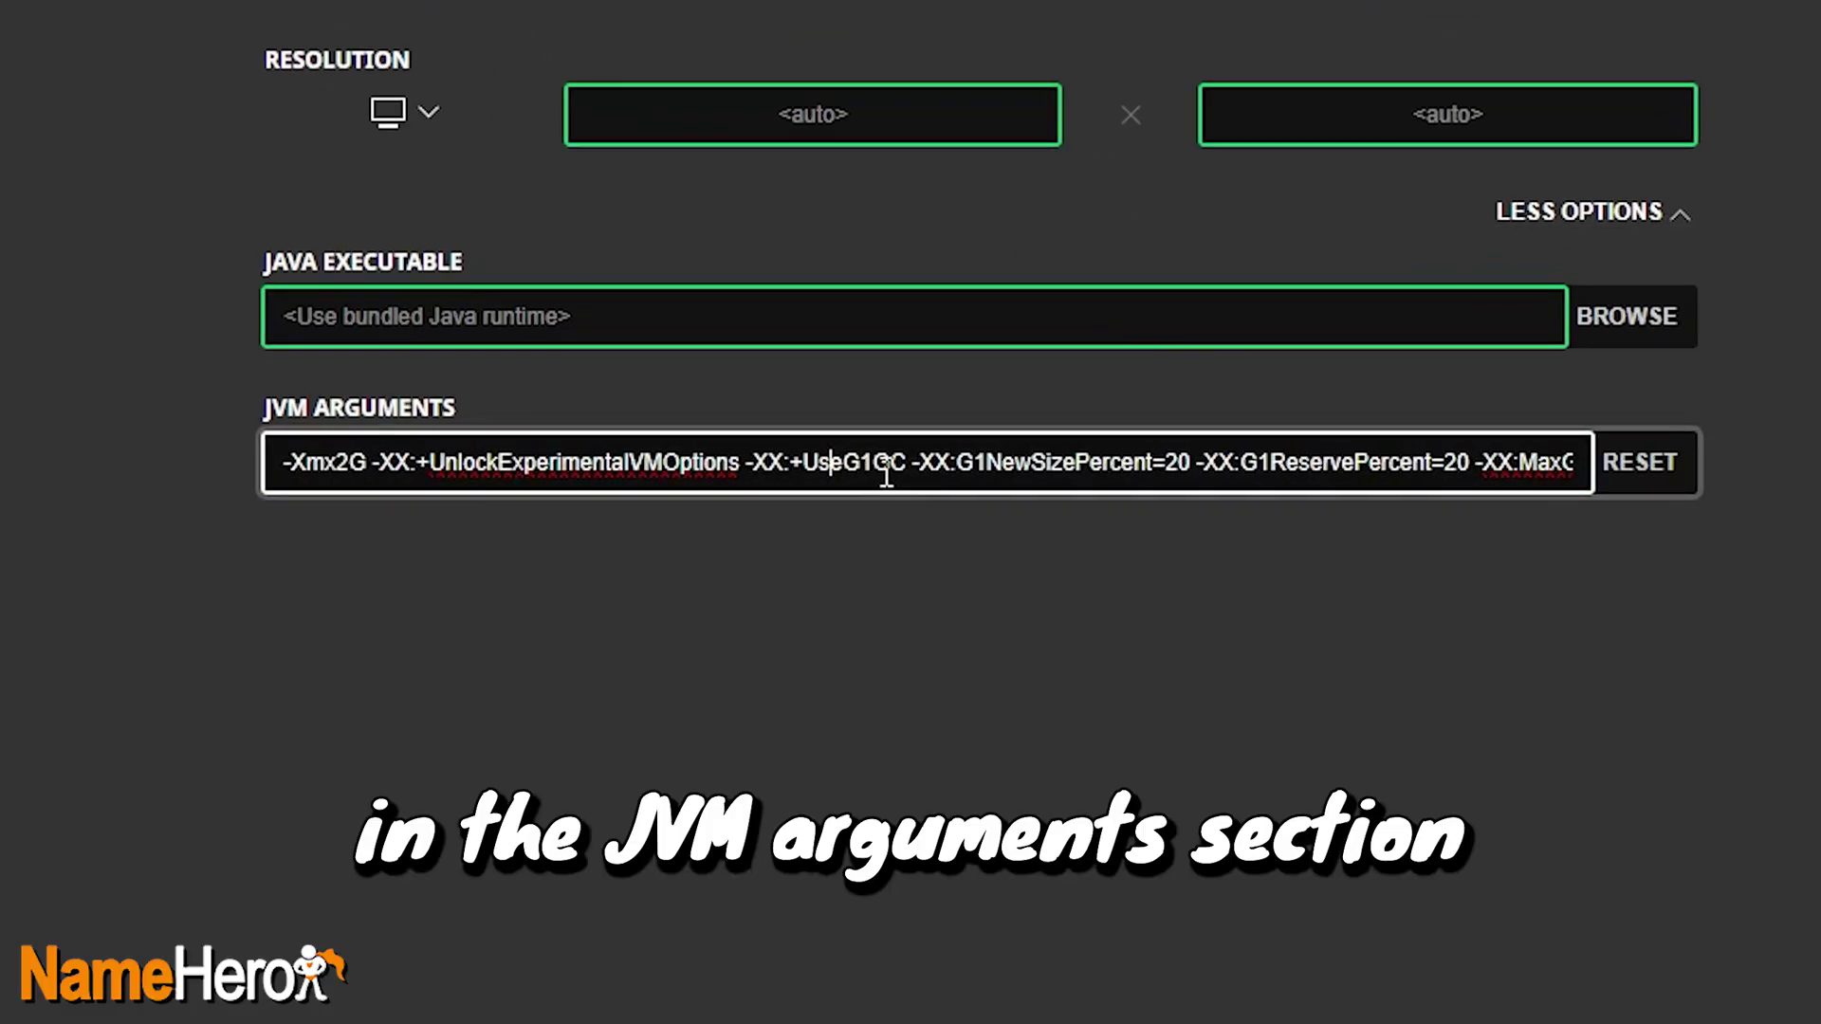
key(Left)
key(Left)
key(Left)
key(Left)
key(Left)
key(Left)
key(Left)
key(Left)
key(Left)
key(Left)
key(Left)
key(Left)
key(Left)
key(Left)
key(Left)
key(Left)
key(Left)
key(Left)
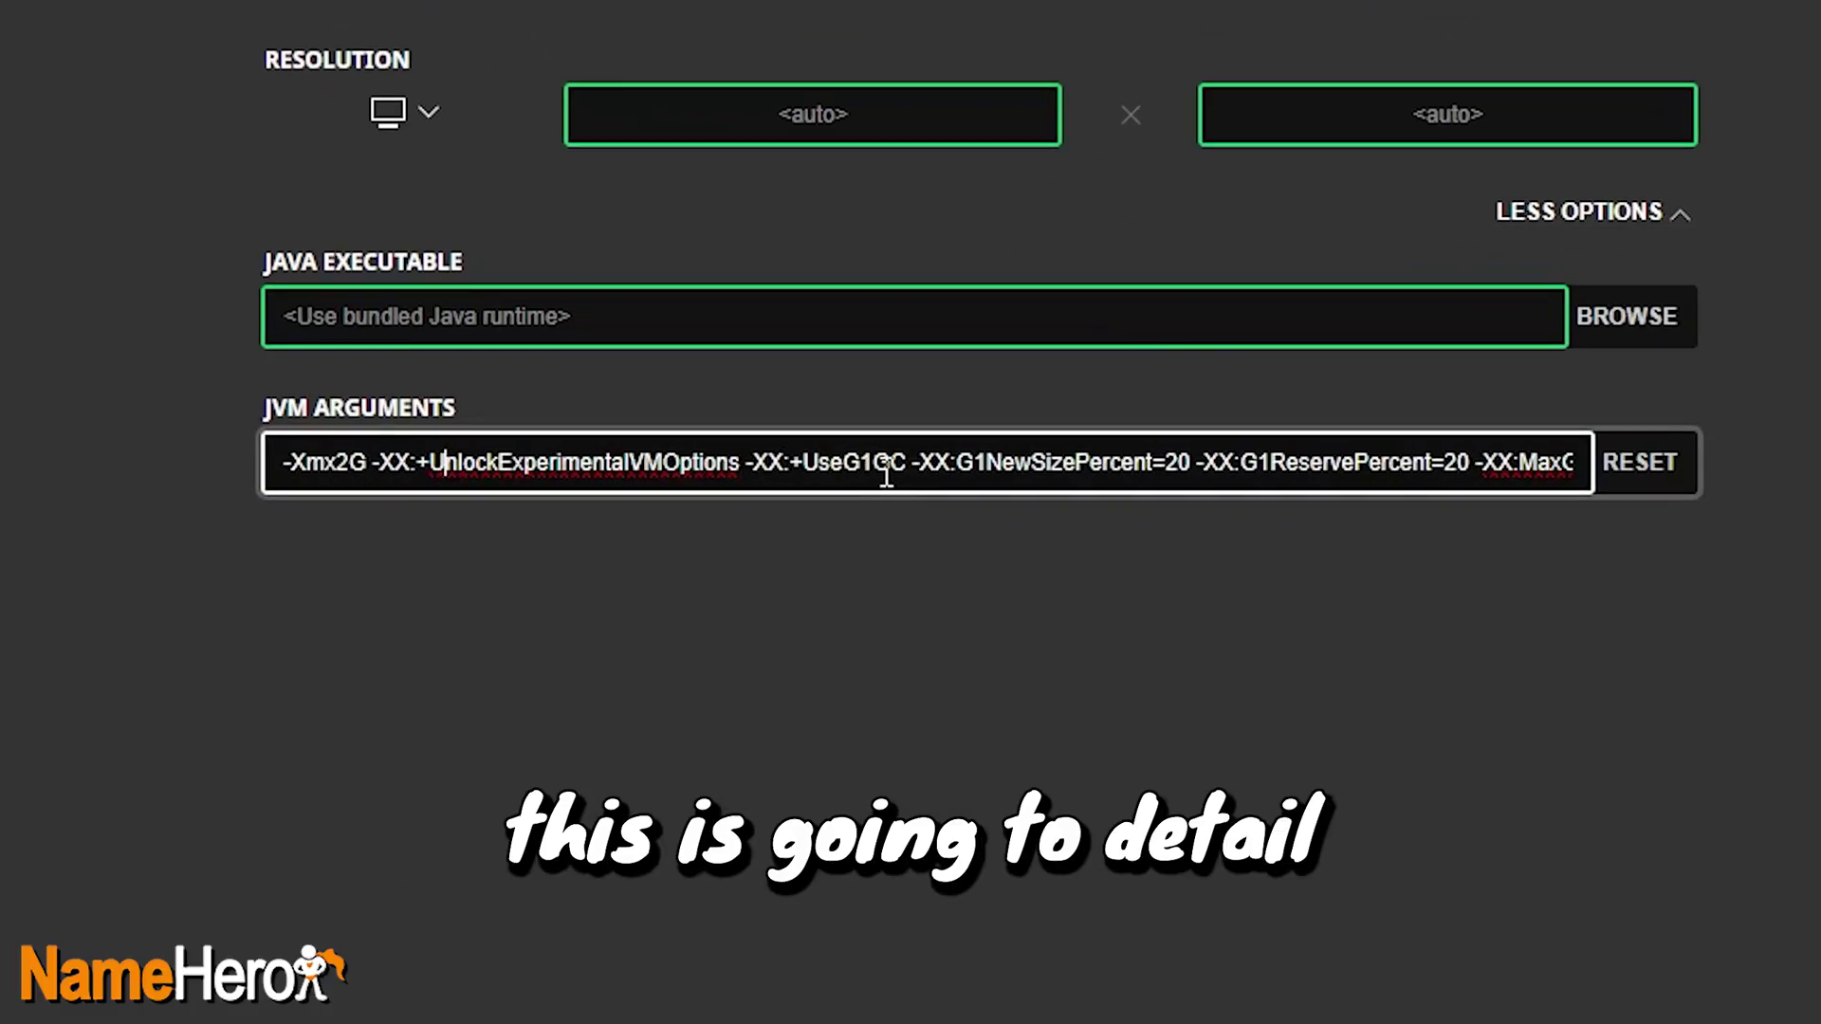
key(Left)
key(Left)
key(Left)
key(Left)
key(Left)
key(Left)
key(Left)
key(Left)
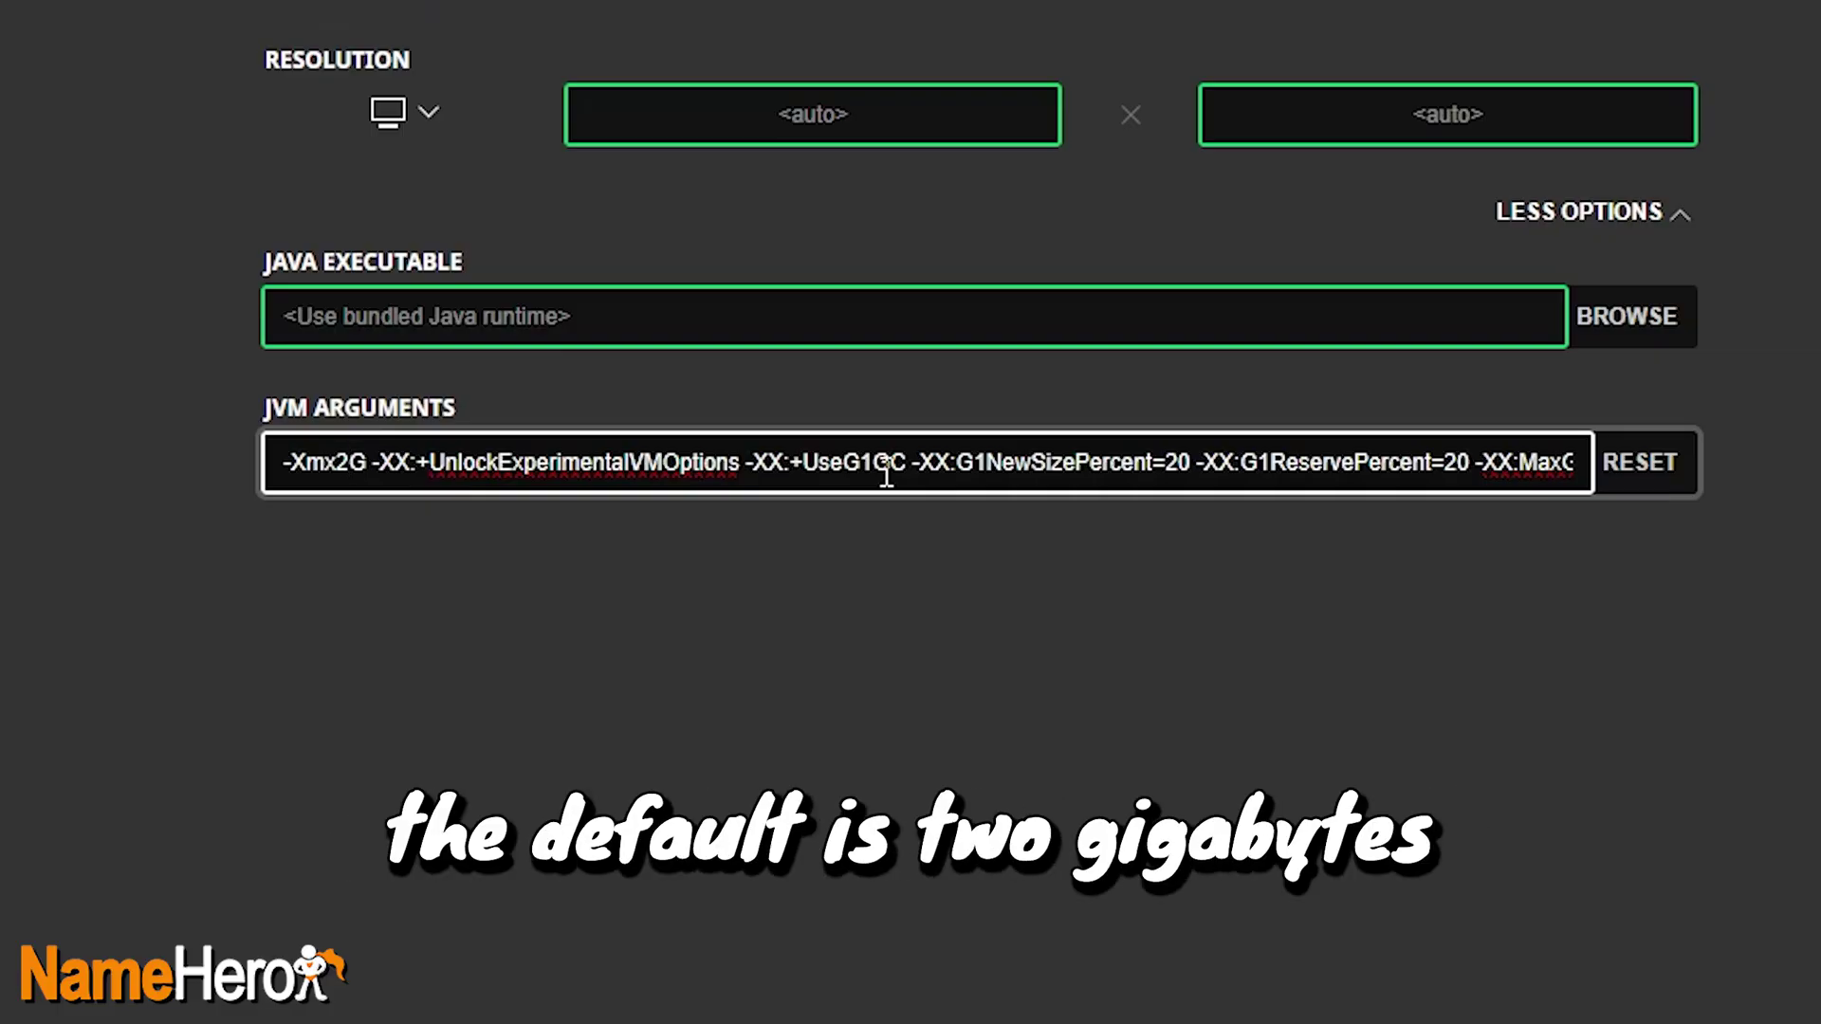
key(Left)
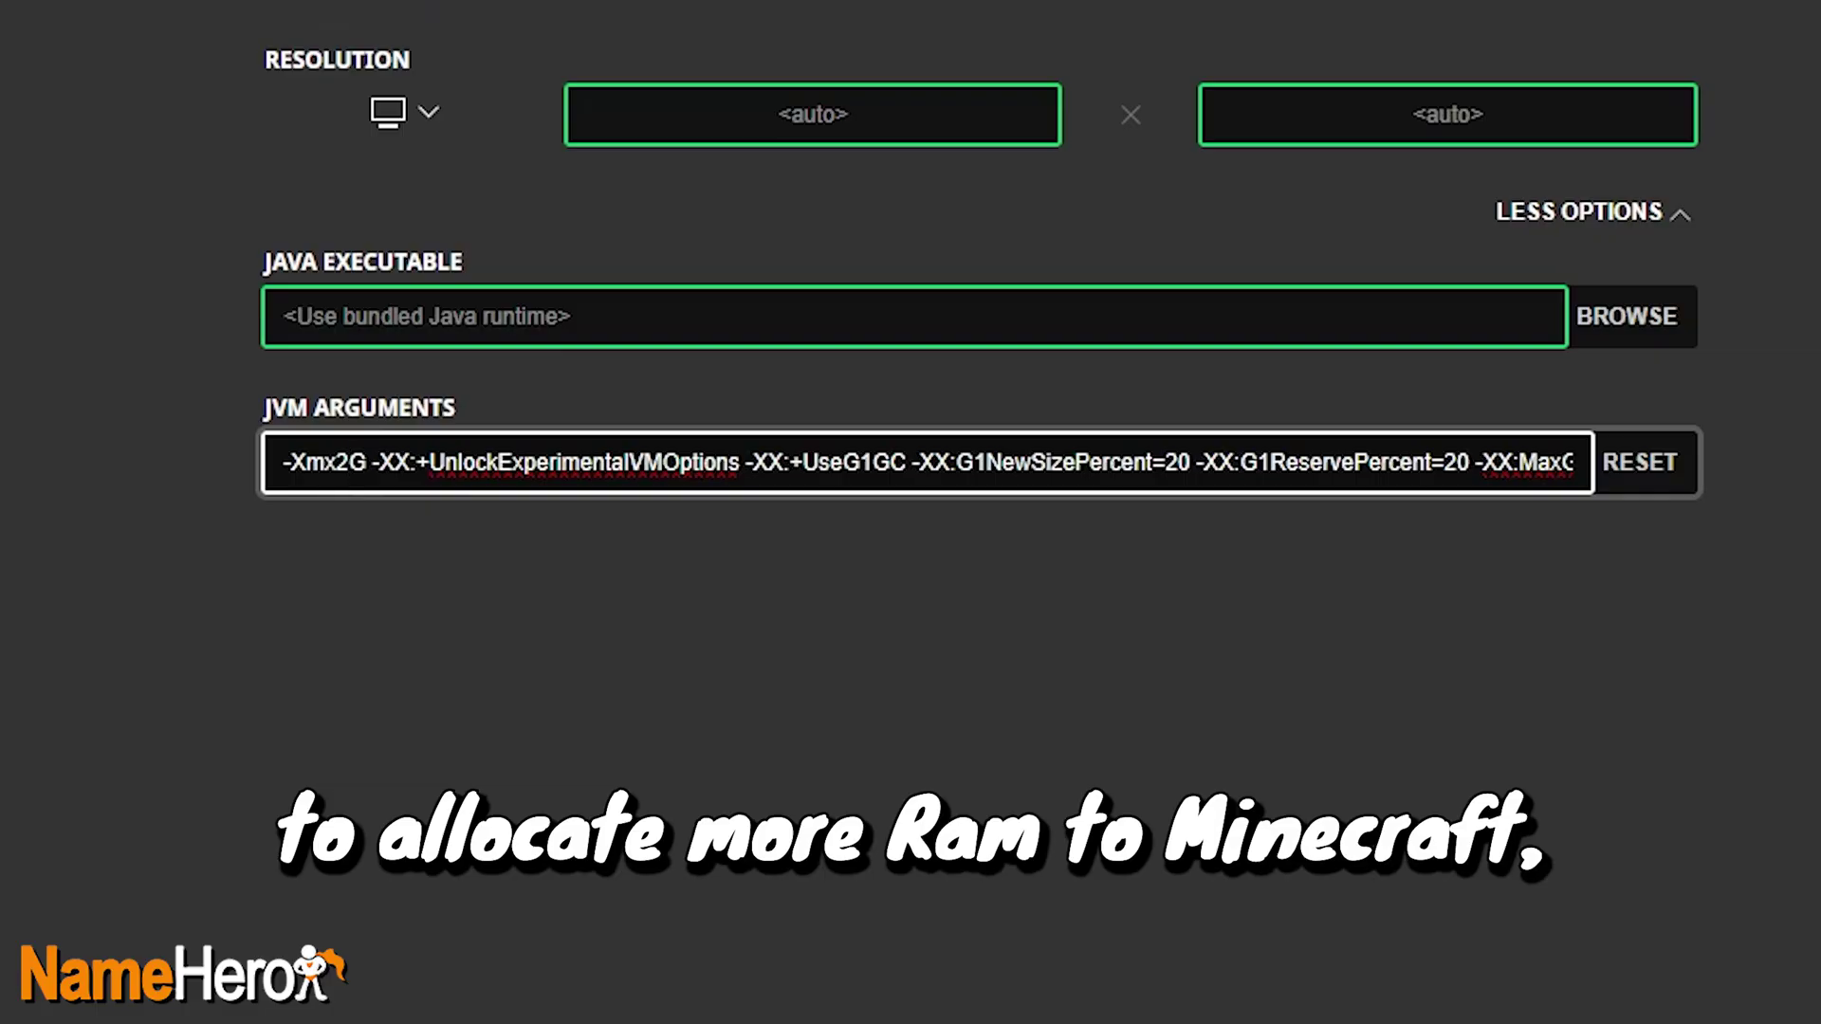
key(BackSpace)
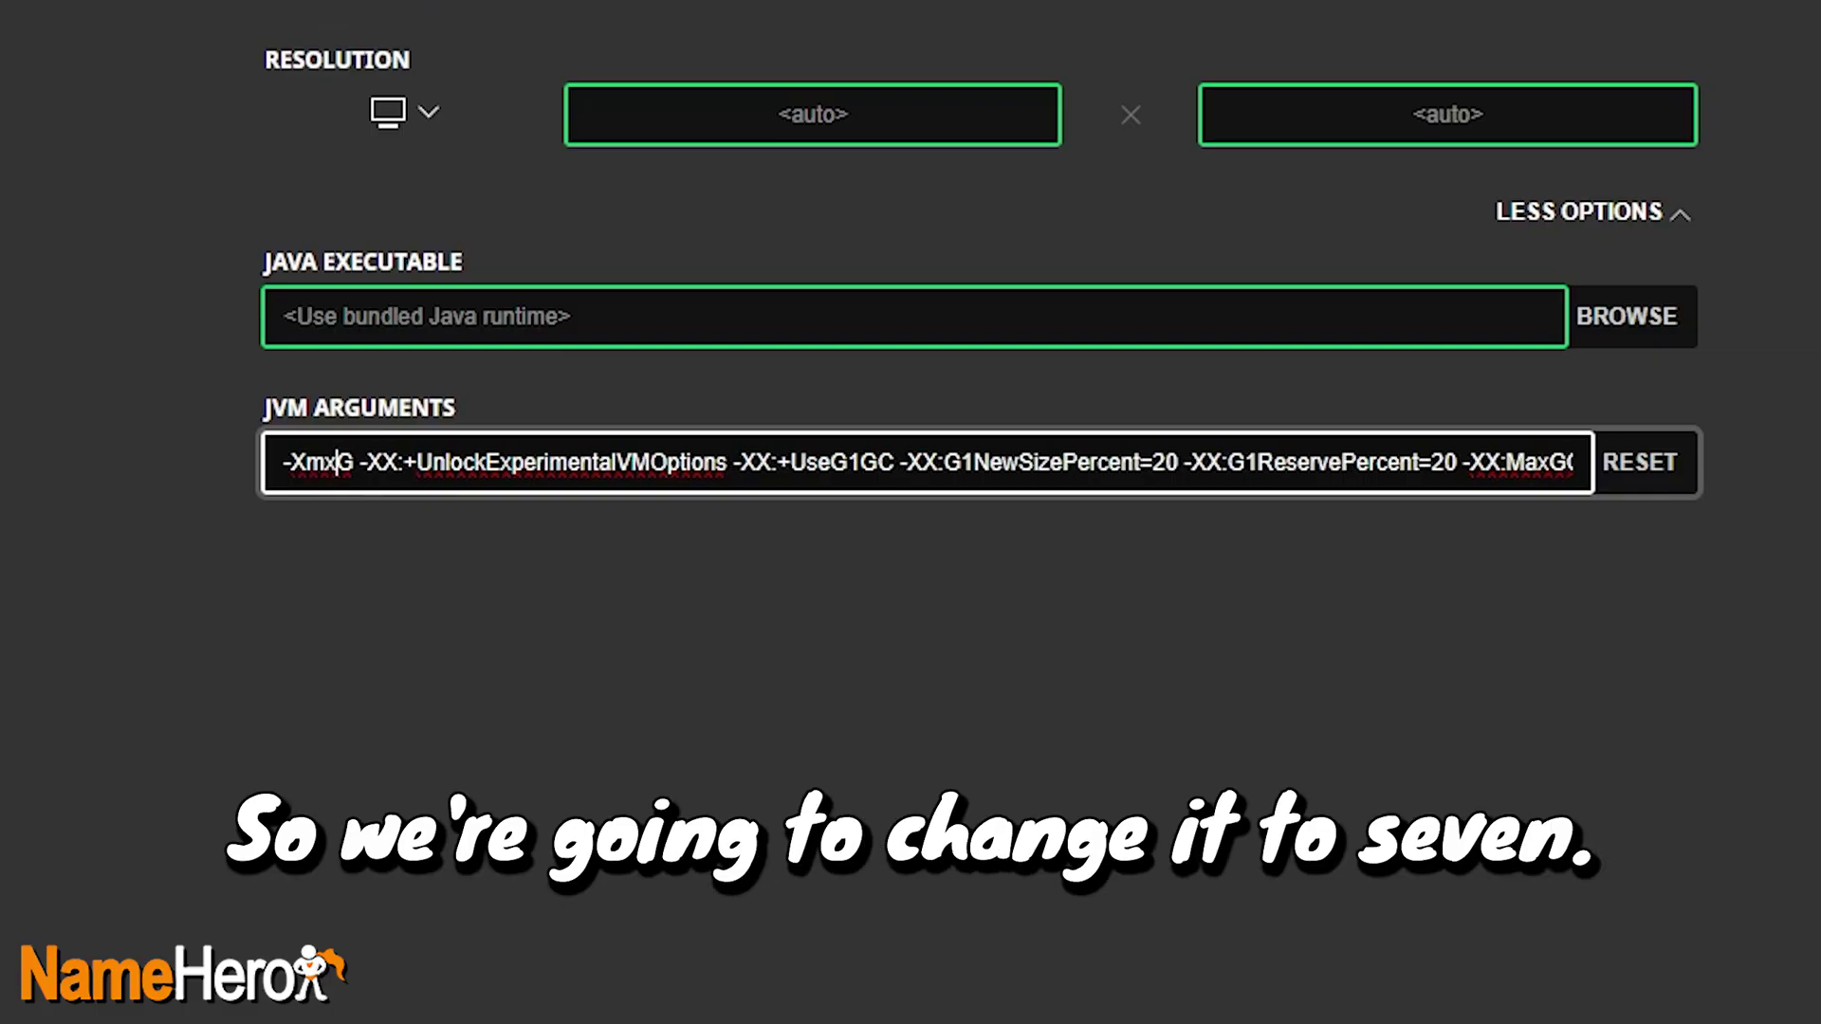
text(7)
click(1792, 960)
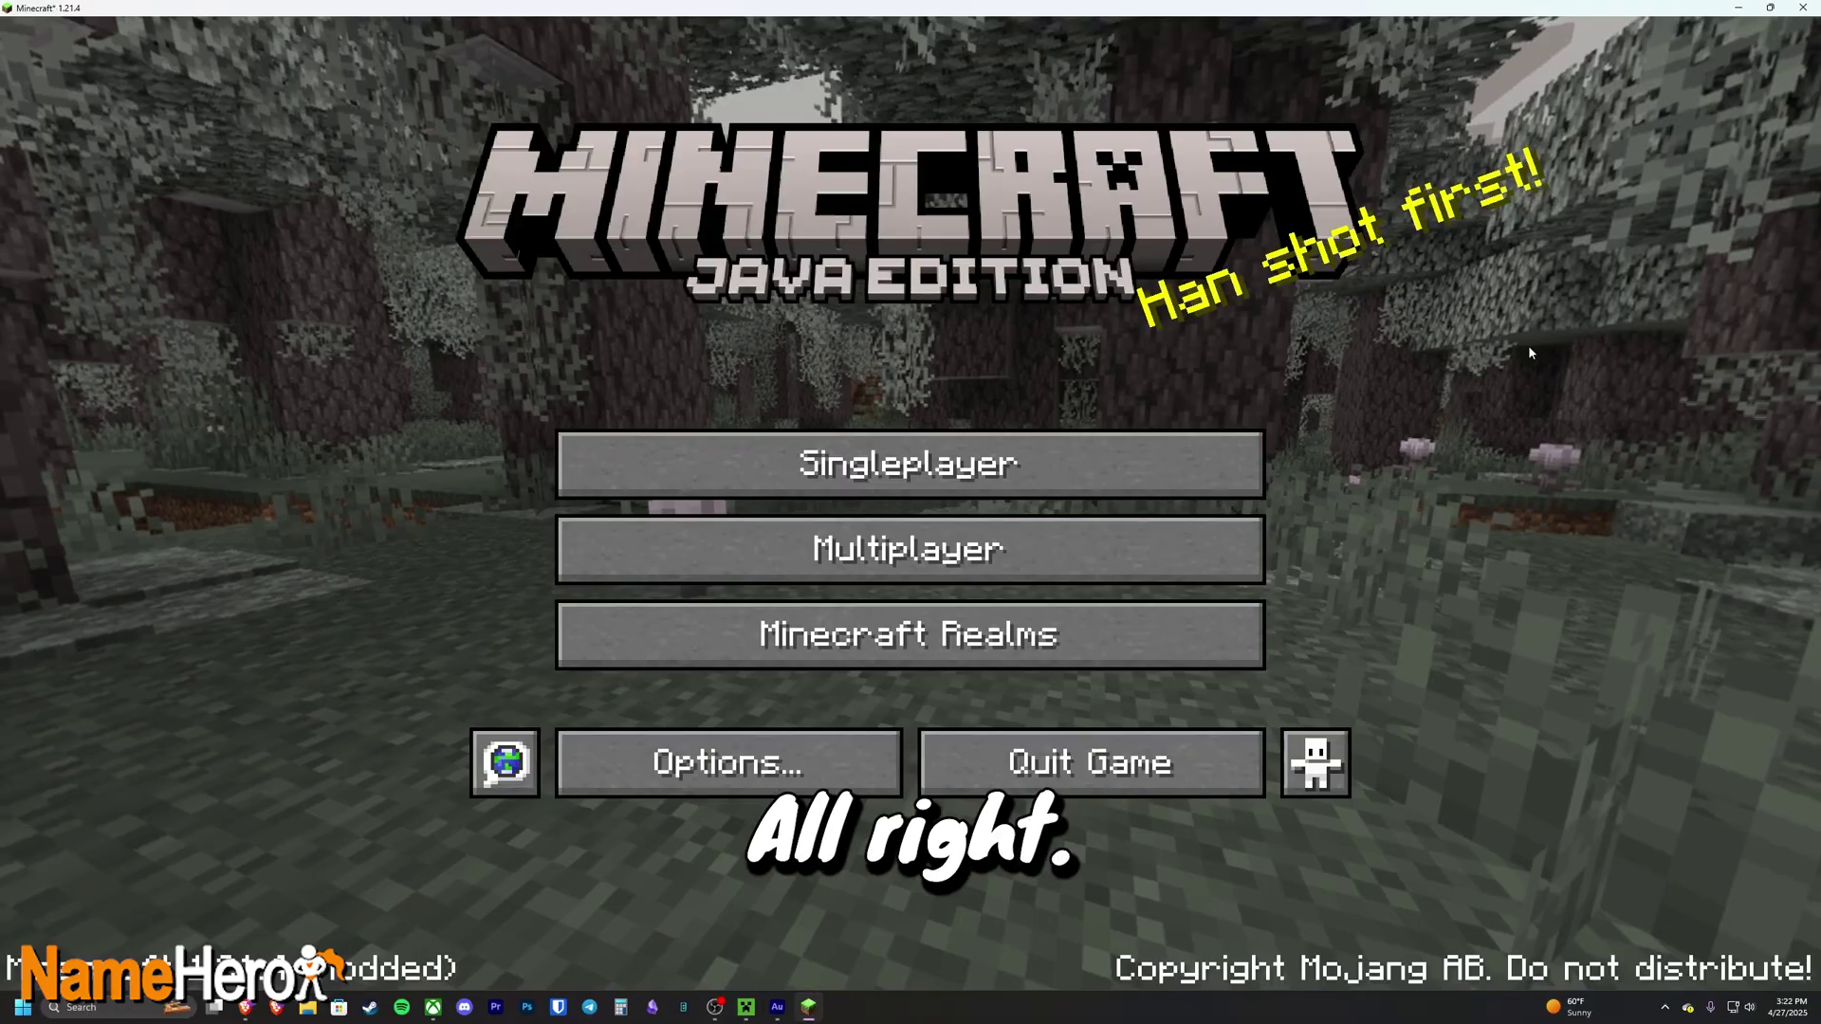
Step: Load the singleplayer world NameHero World in Minecraft and display the debug overlay
click(1028, 462)
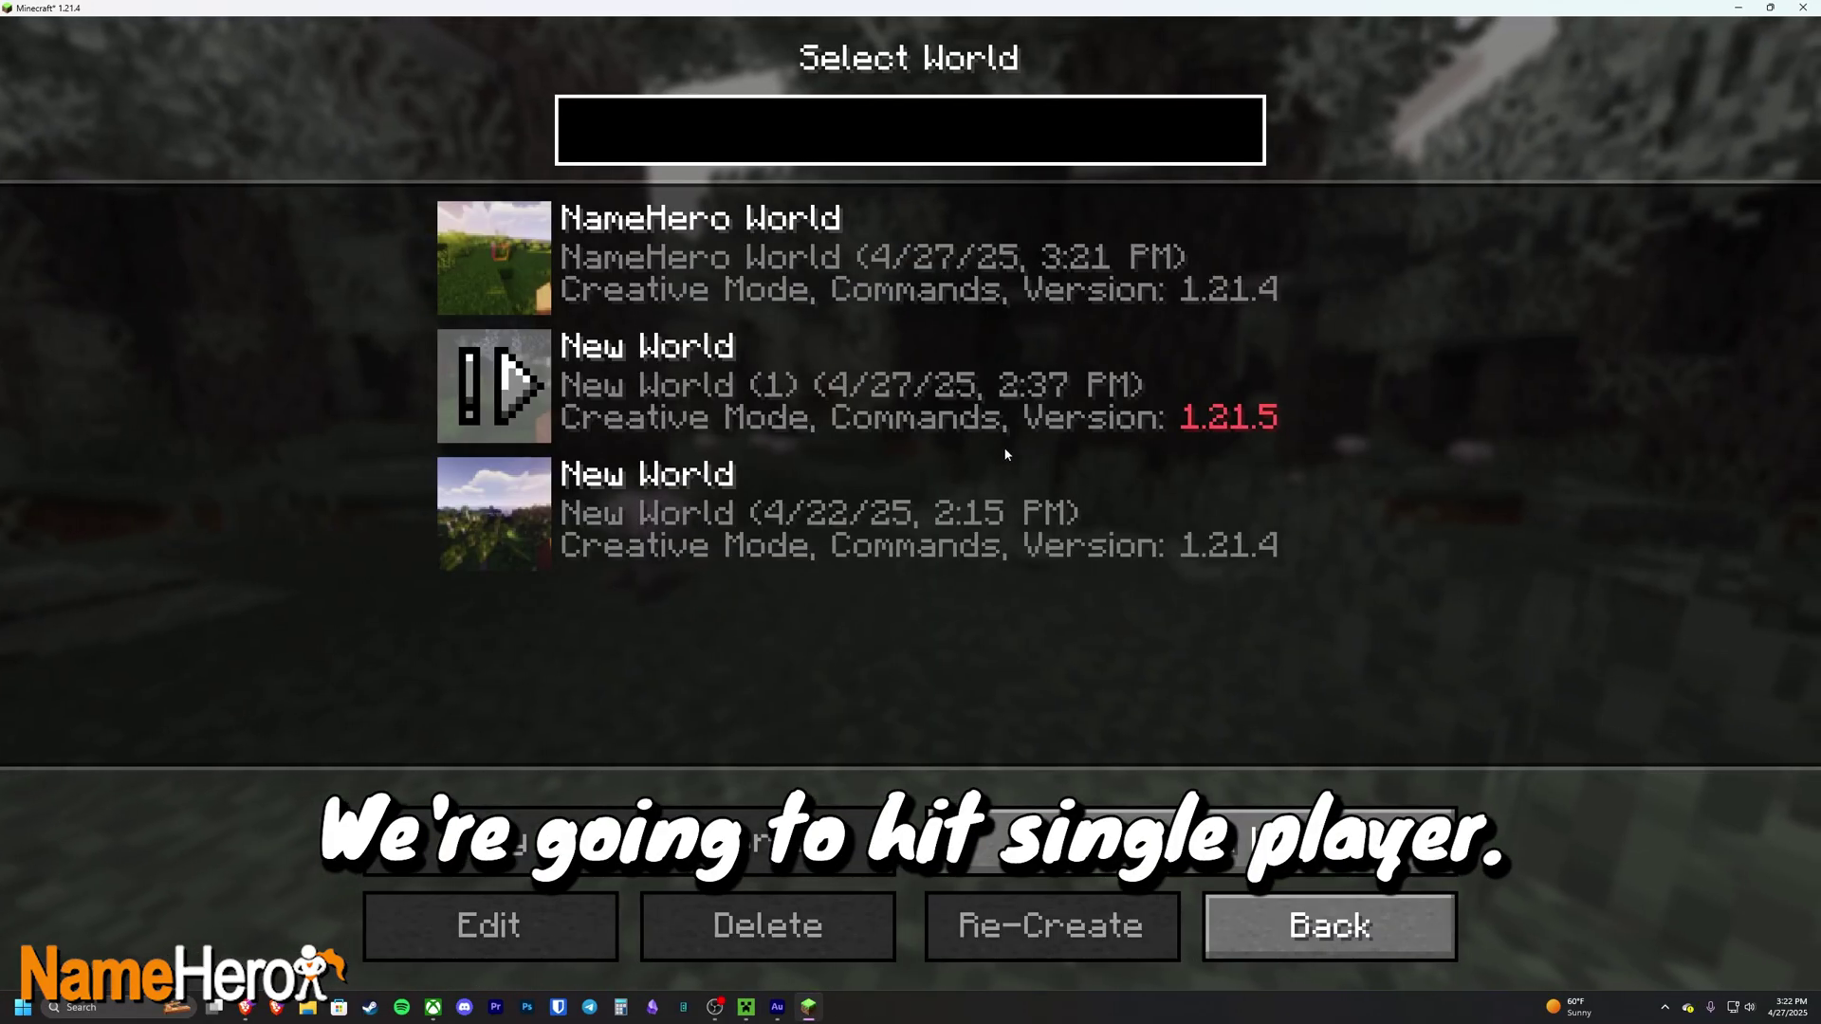
click(488, 253)
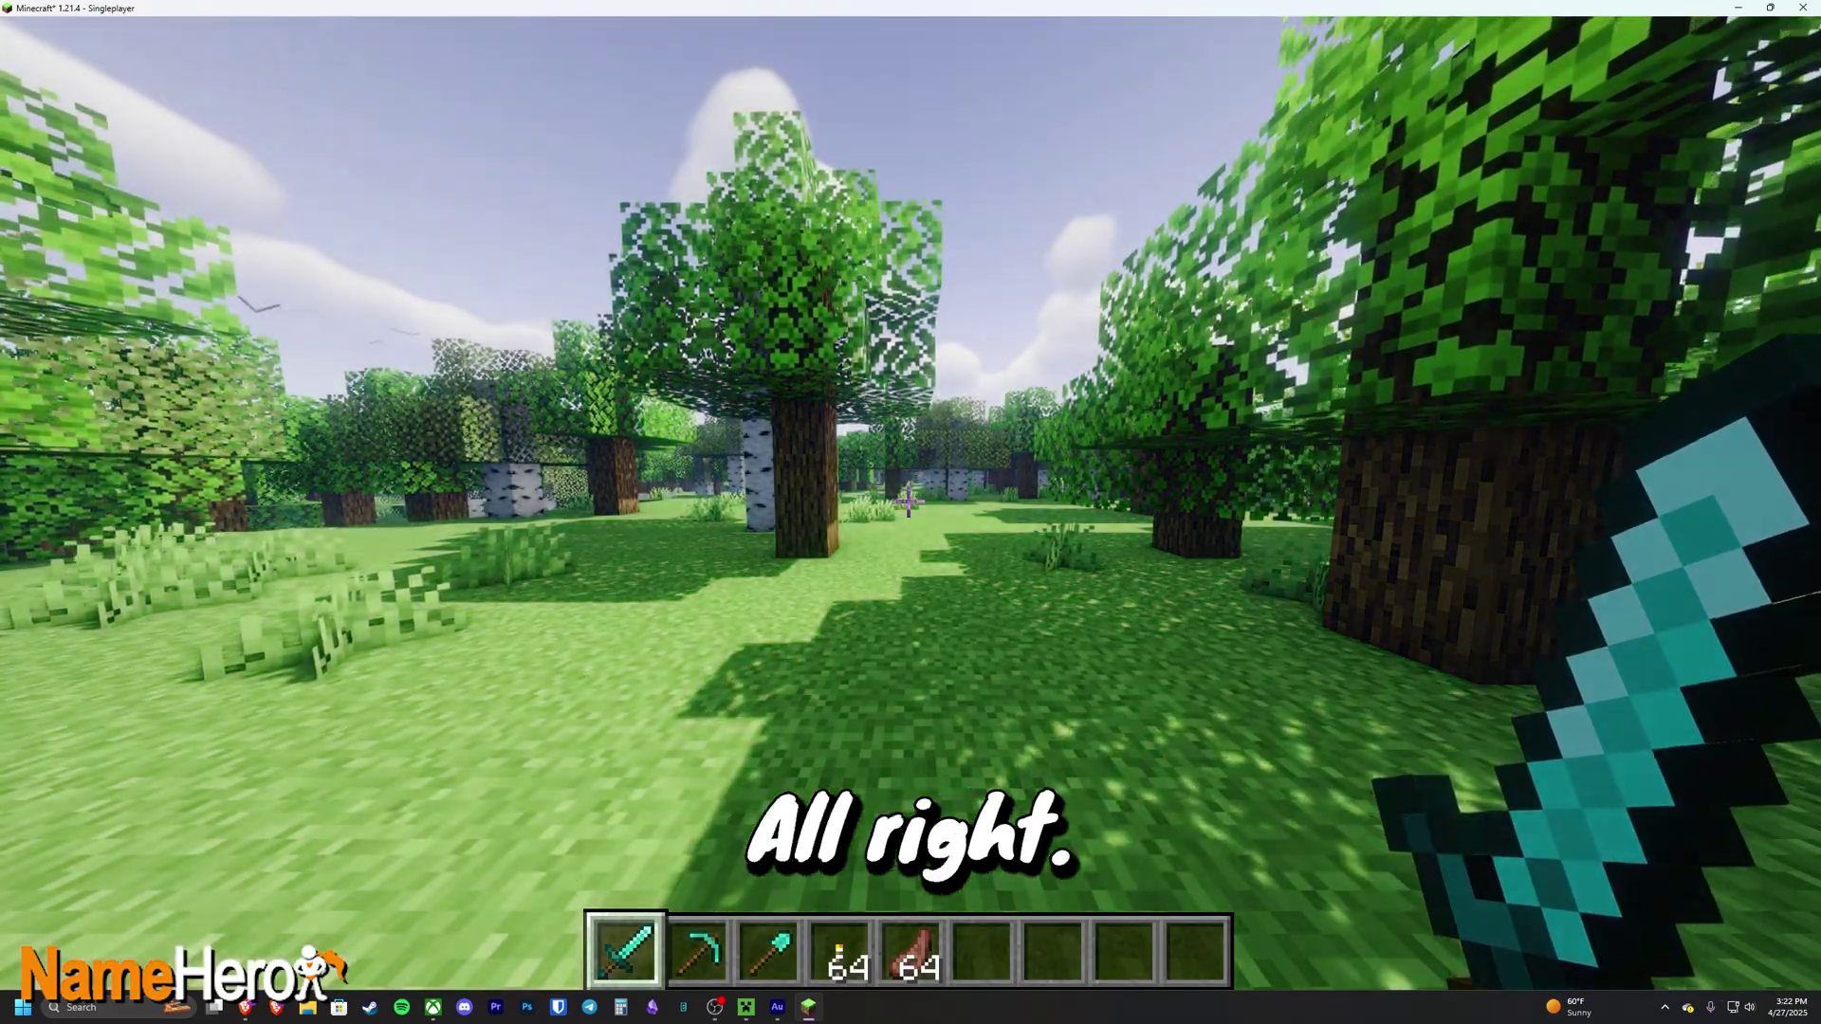
key(F3)
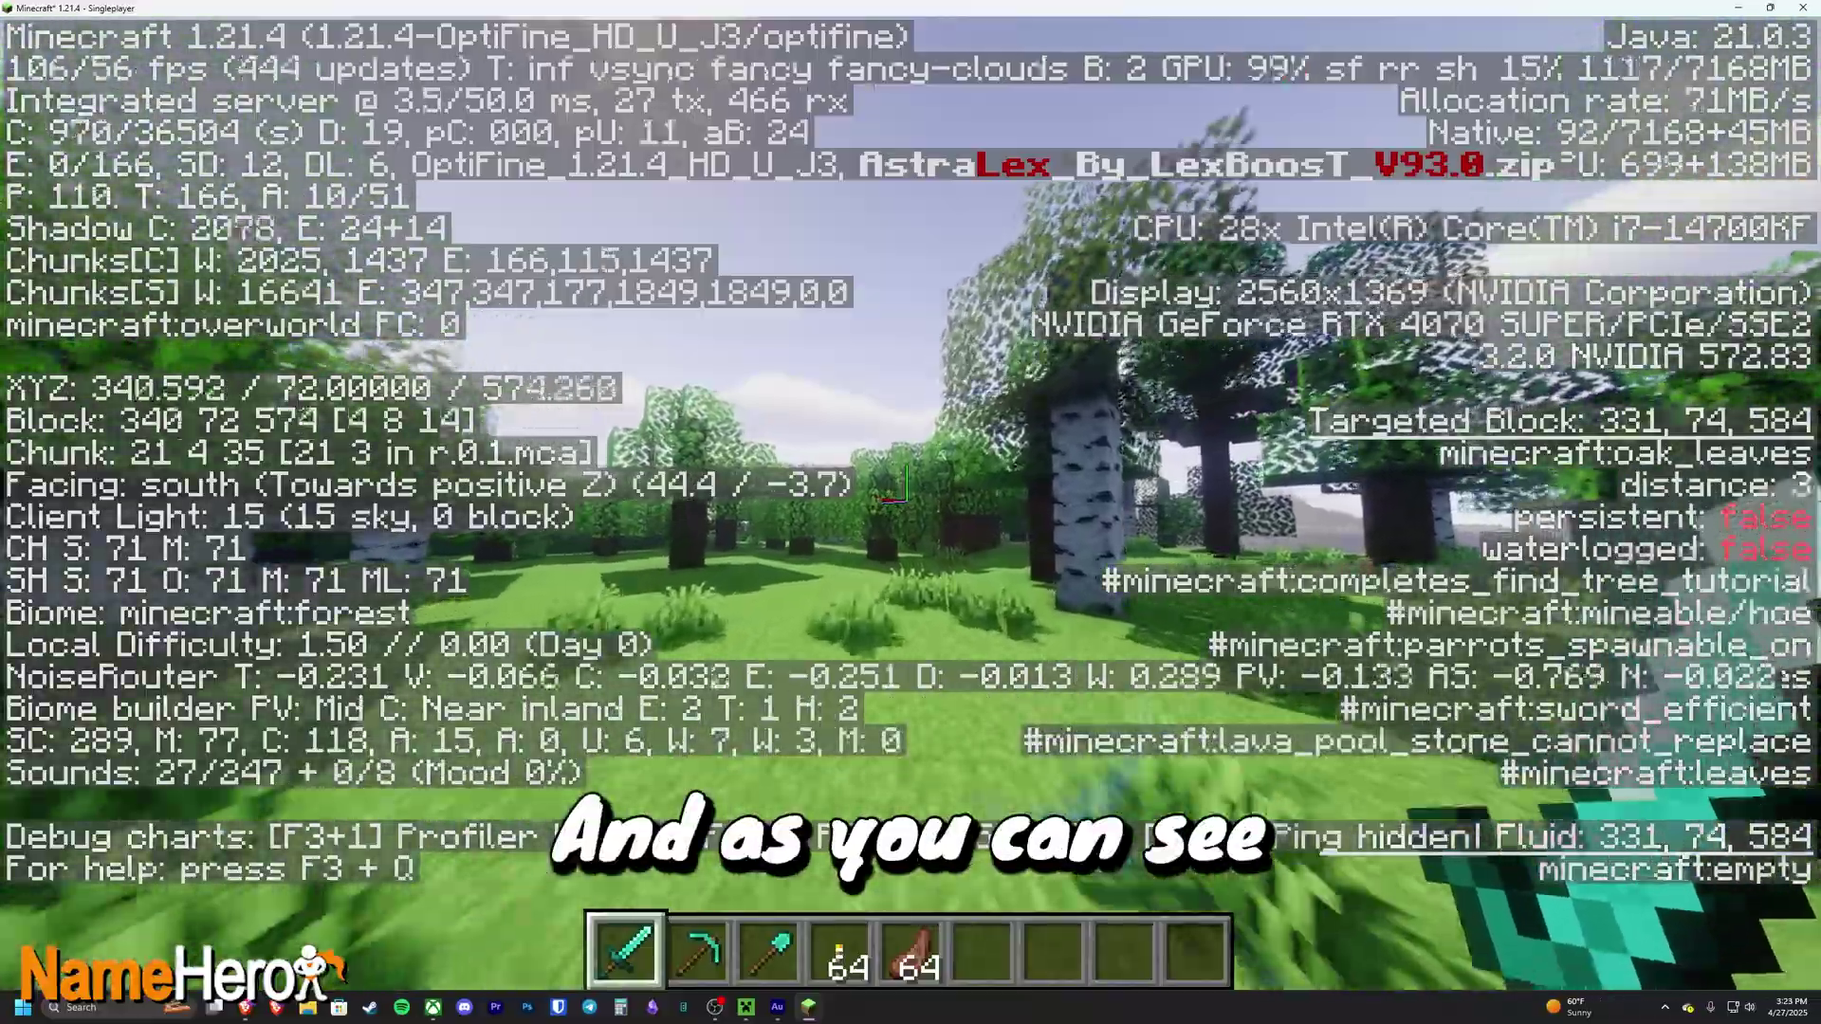
Step: Walk through the forest and examine how much of the allocated memory the game uses
key(w)
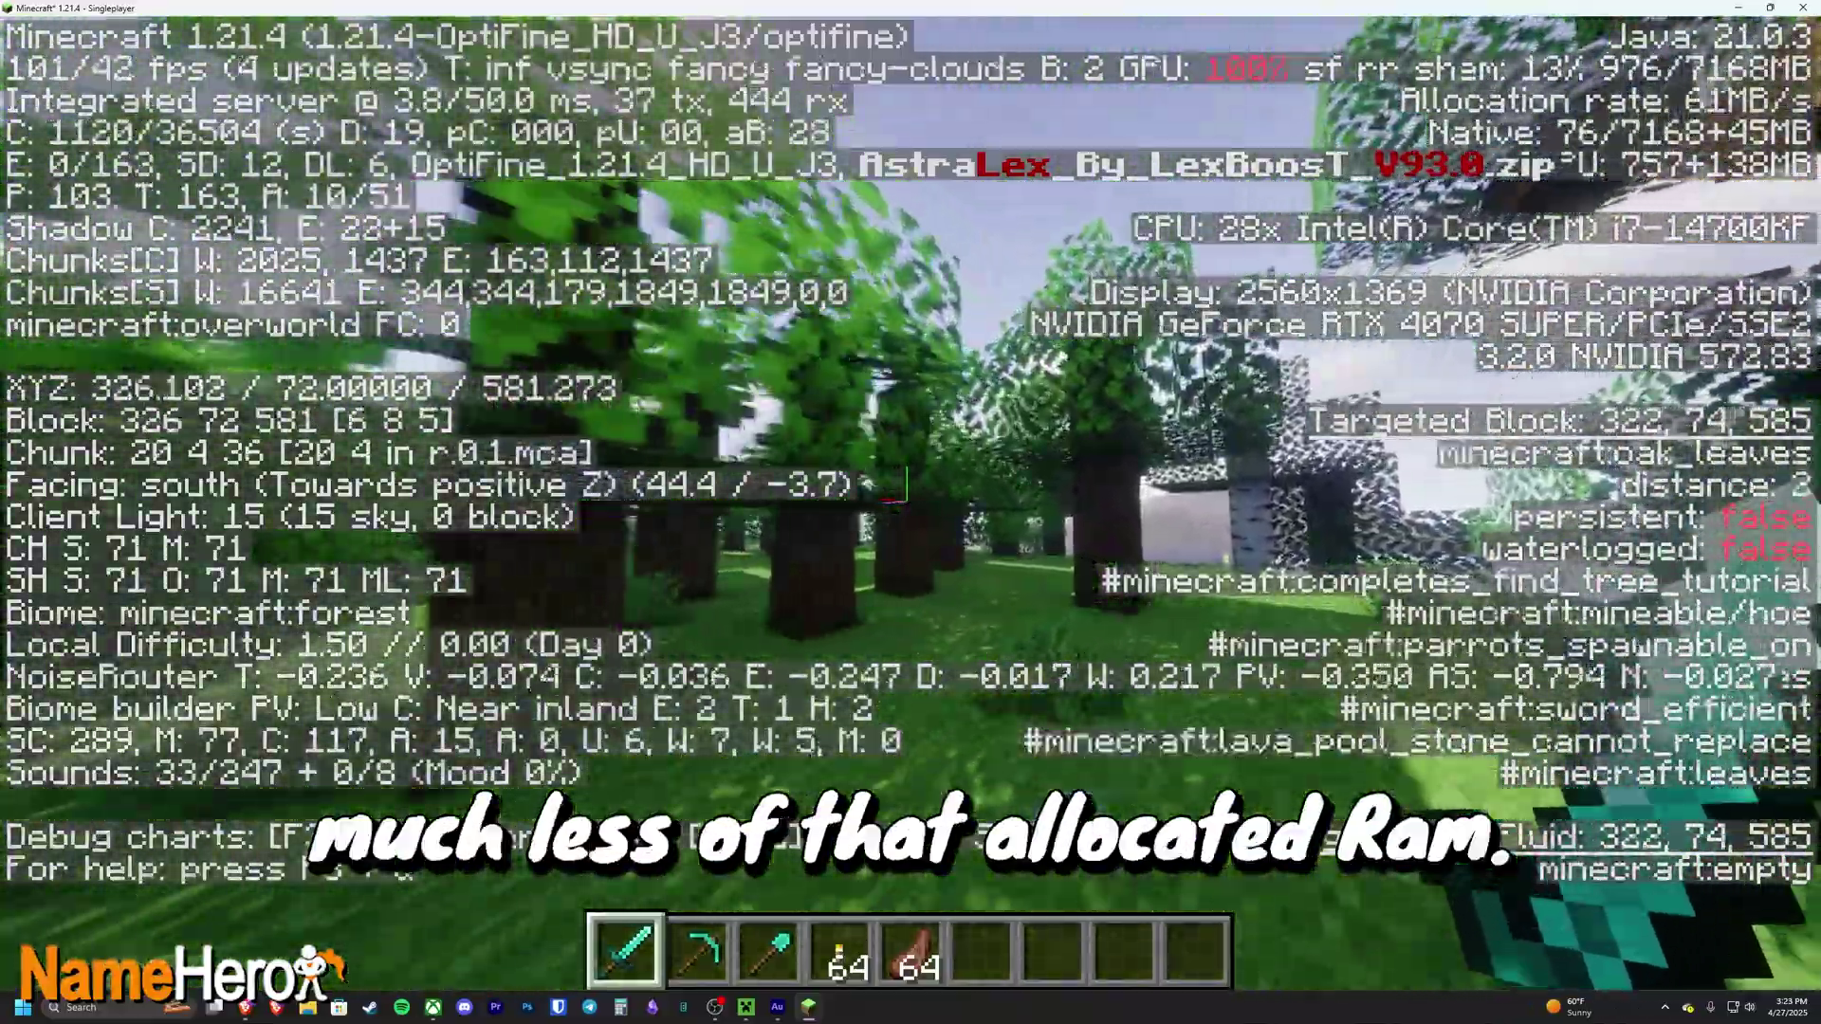
key(w)
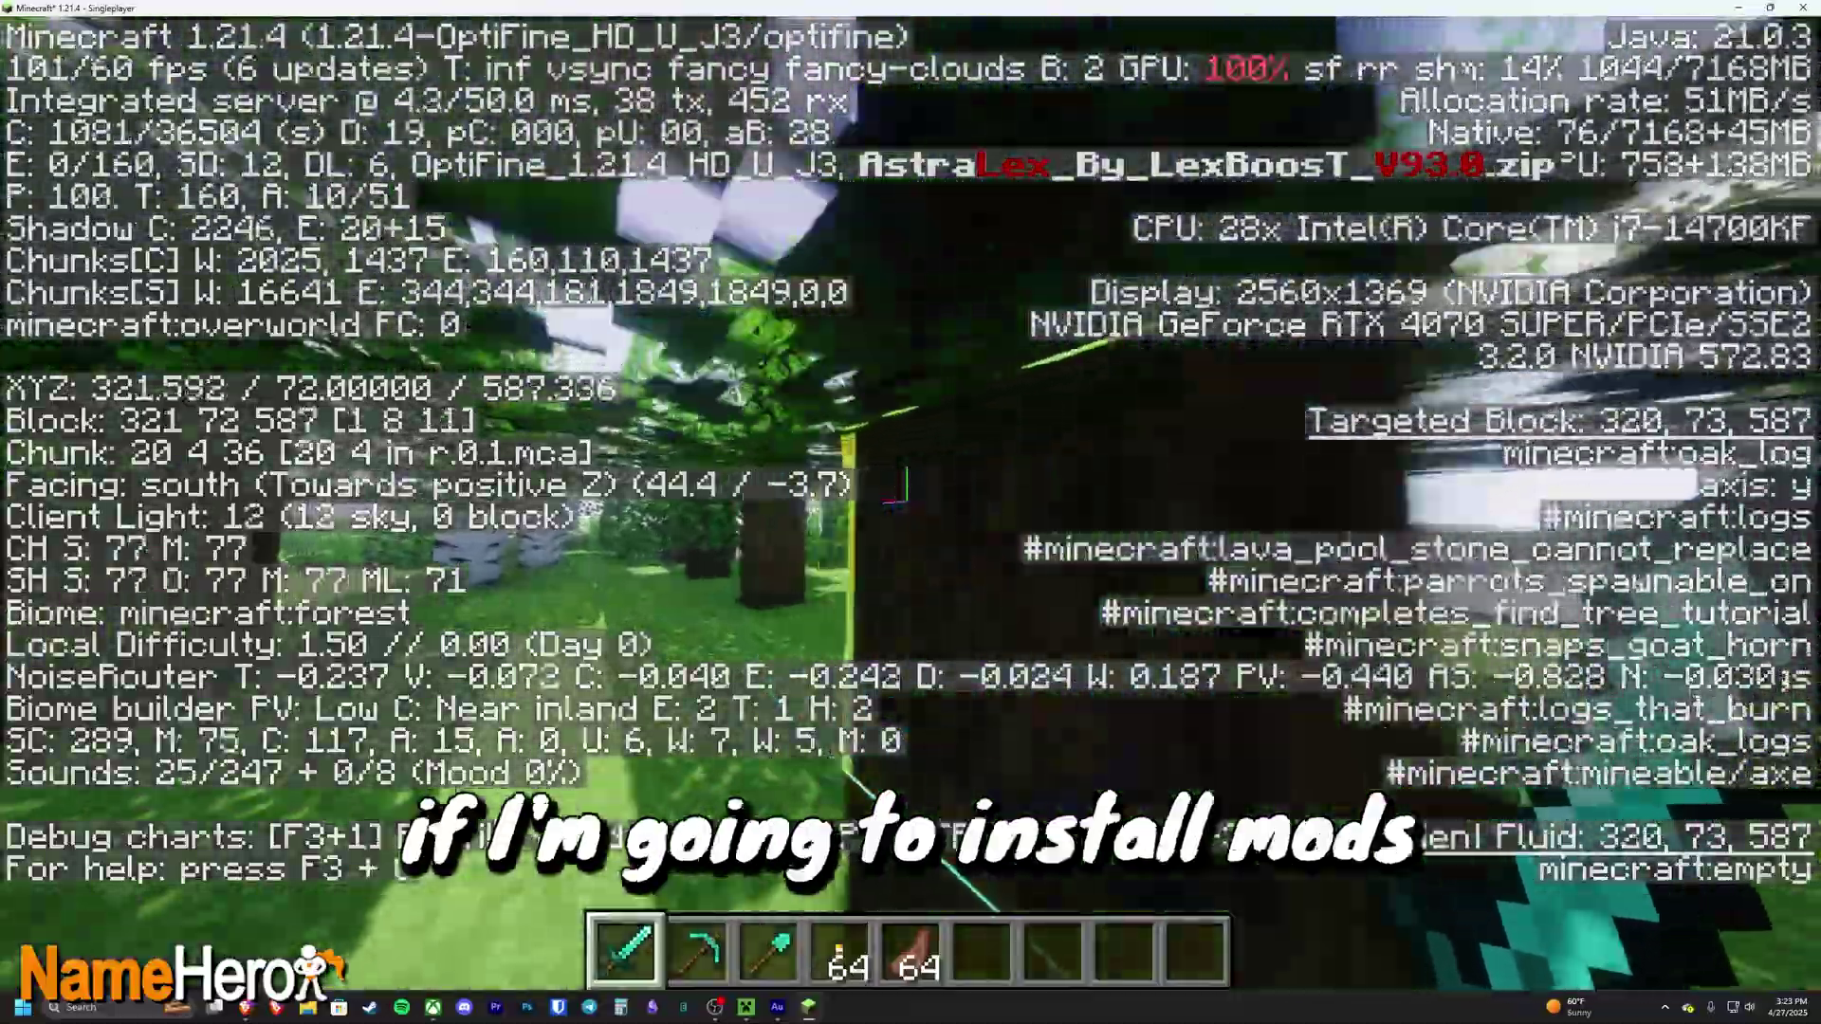
key(w)
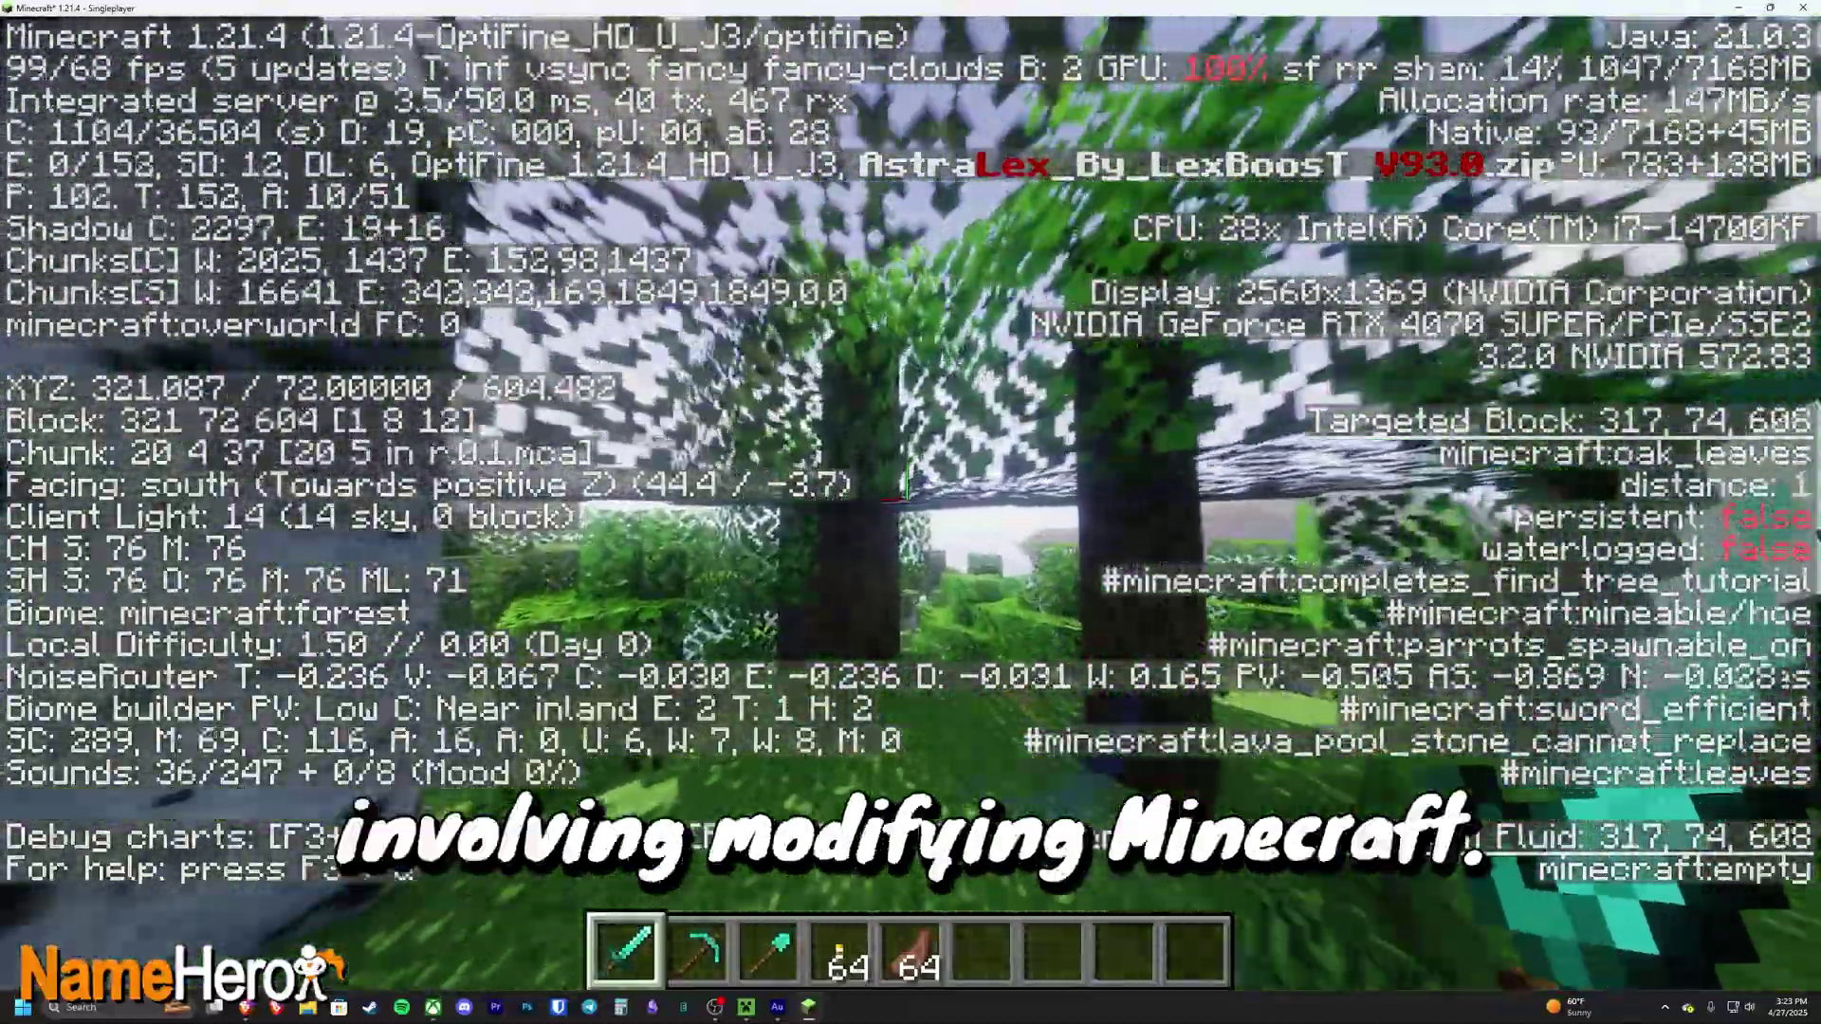
key(w)
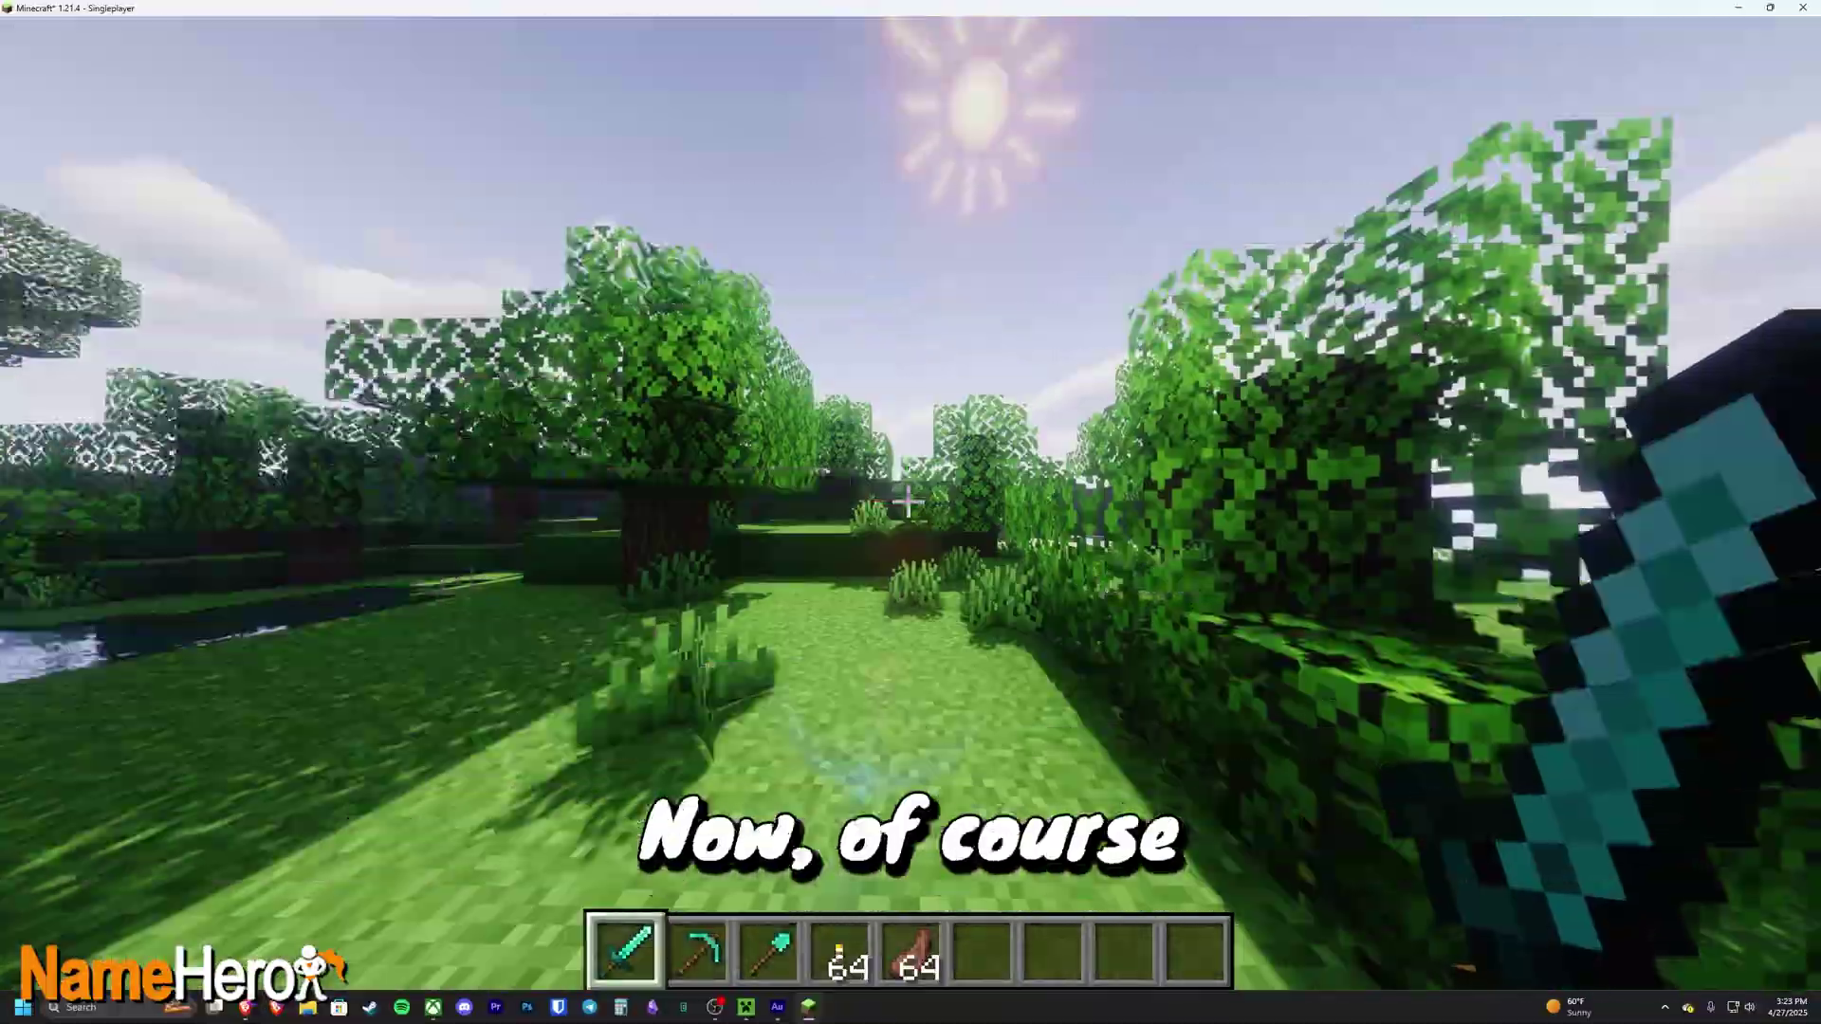
key(w)
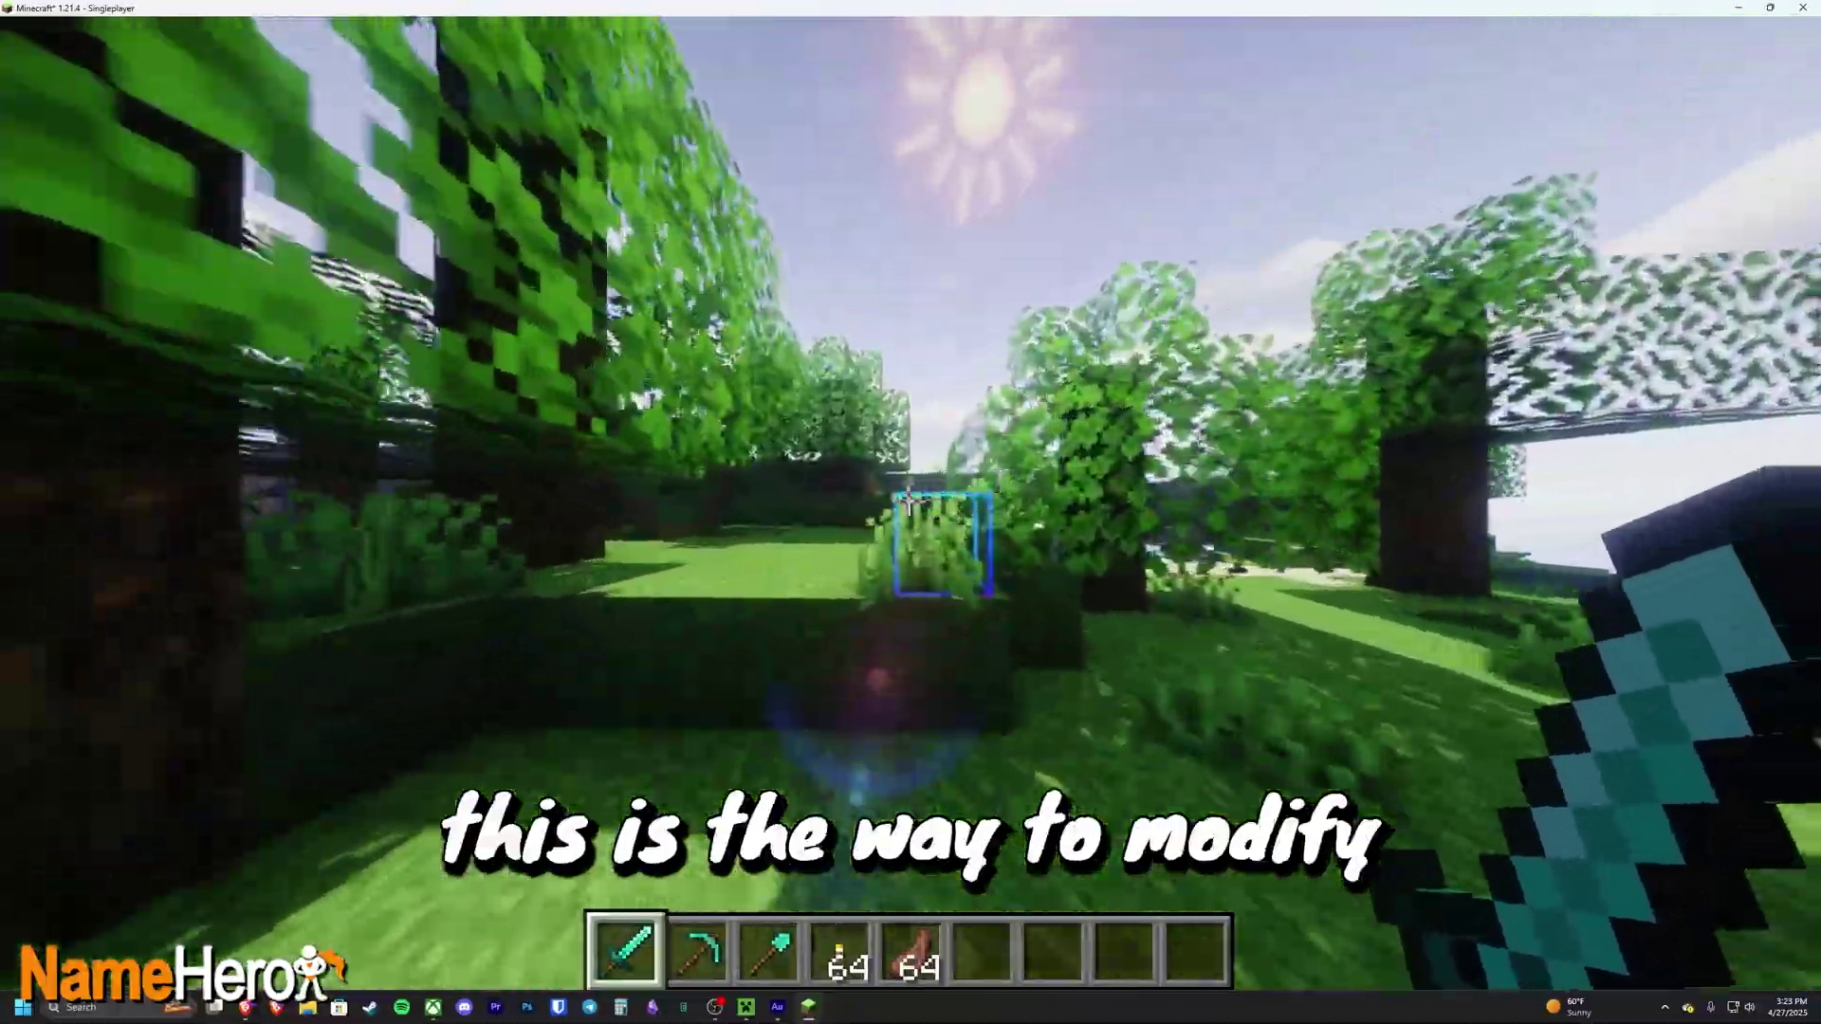
key(w)
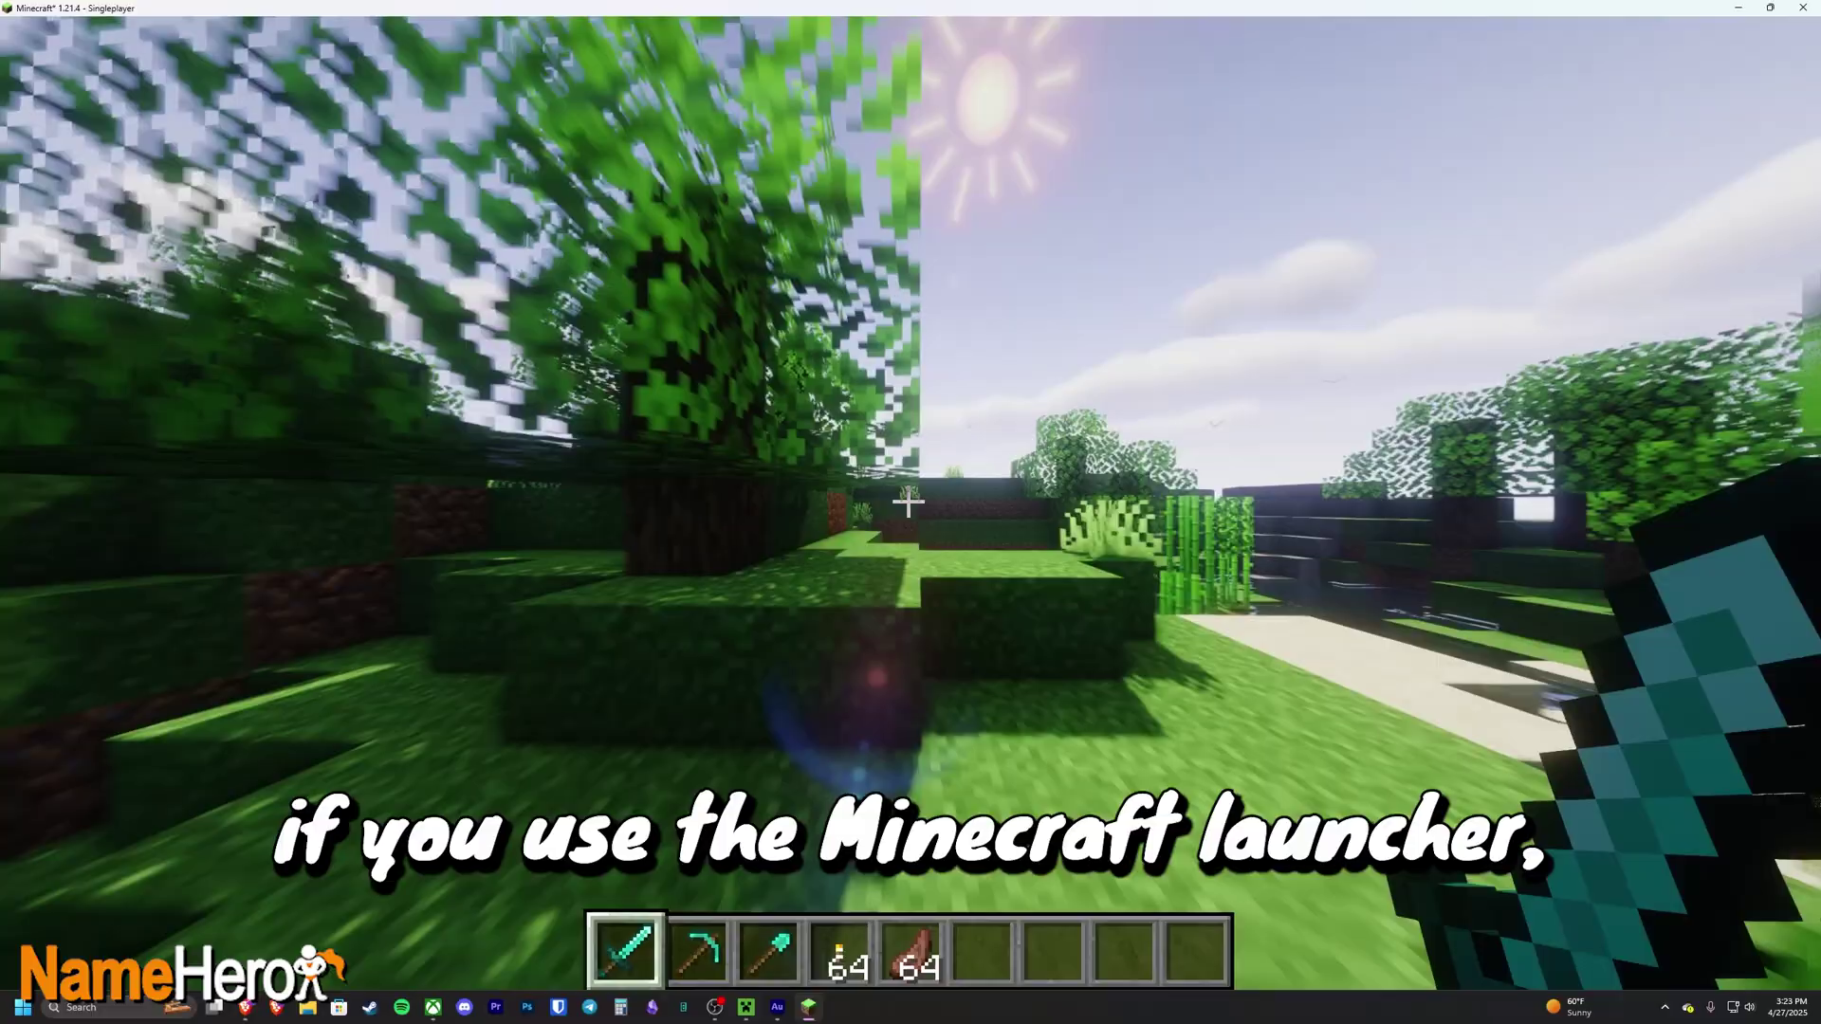
key(w)
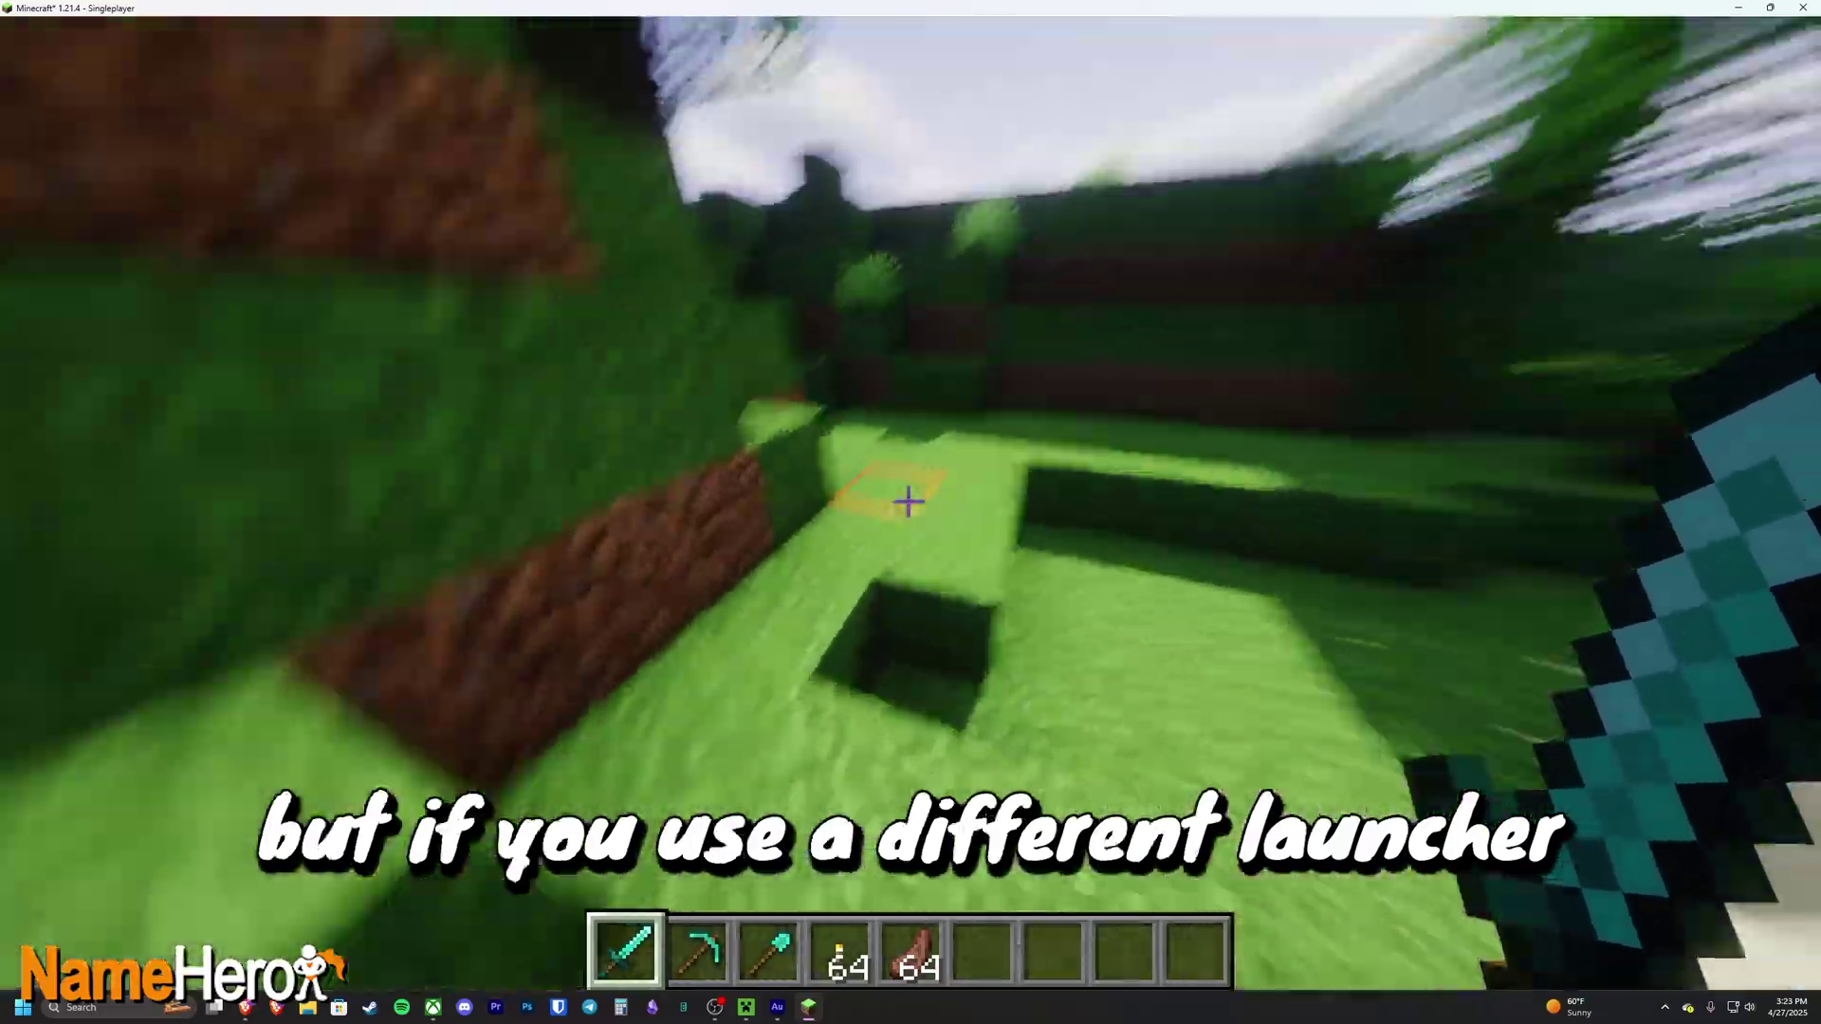
key(w)
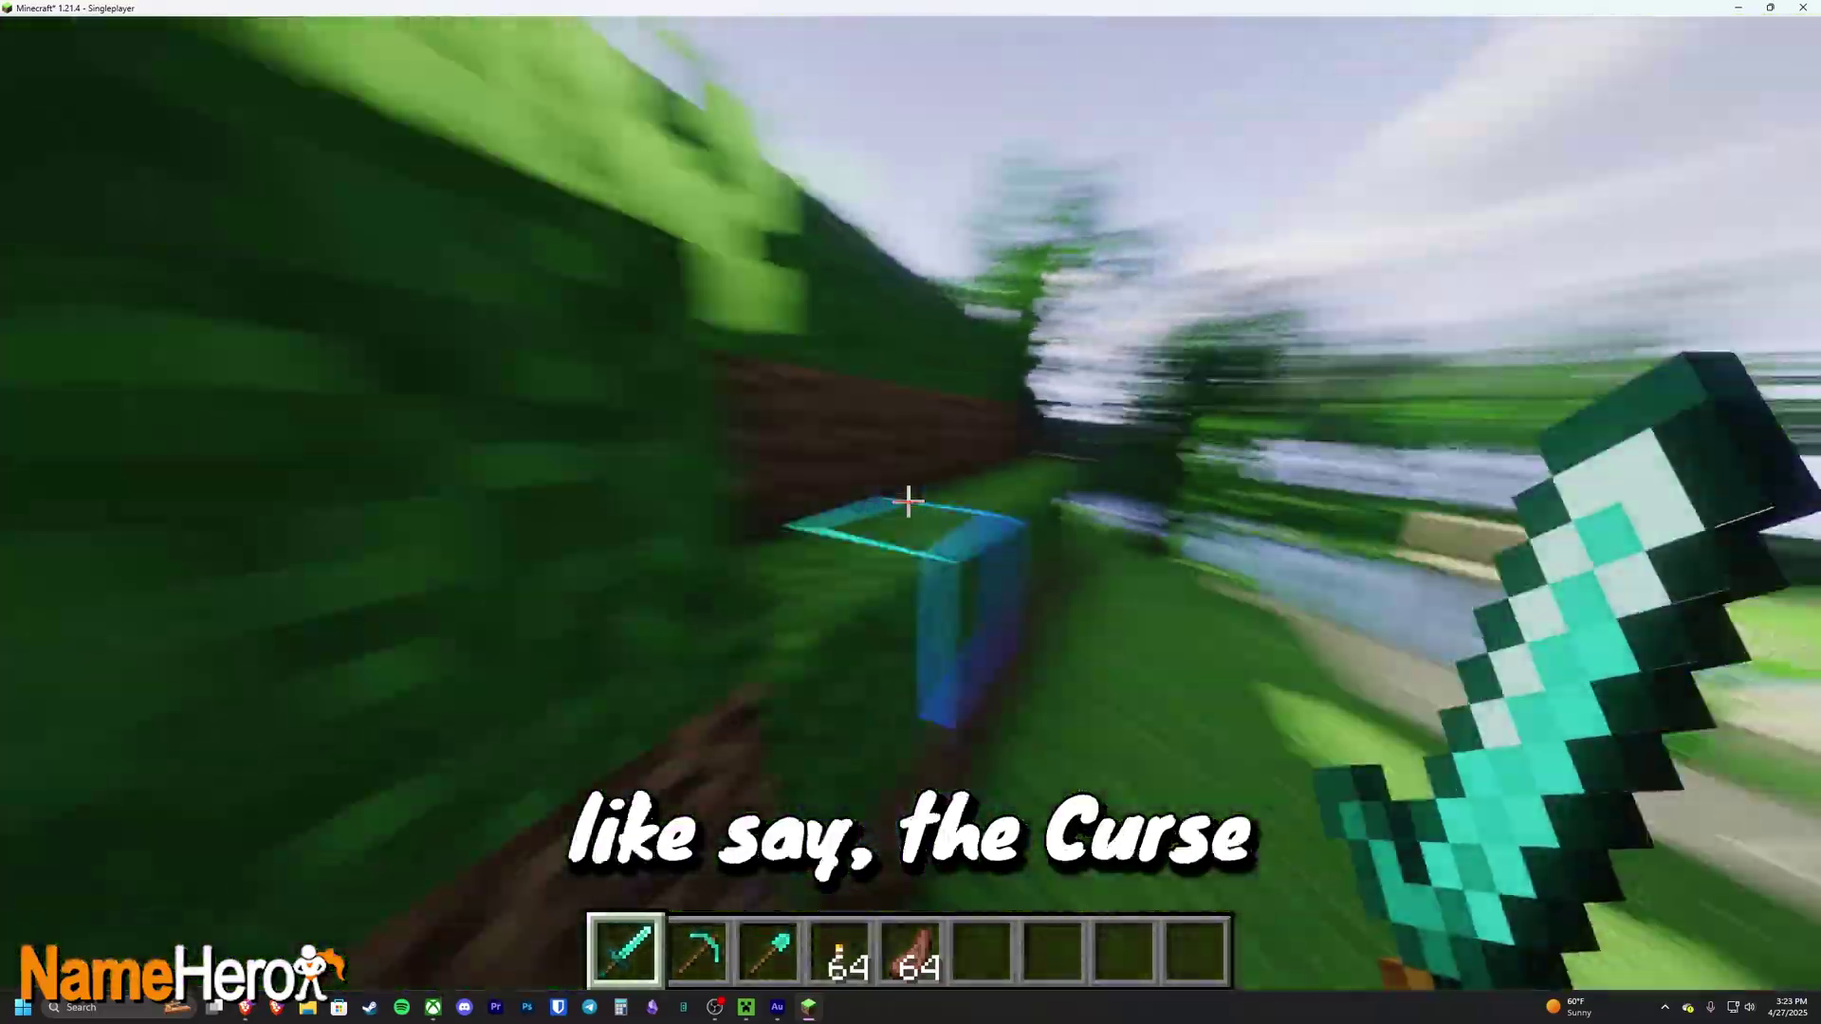
key(w)
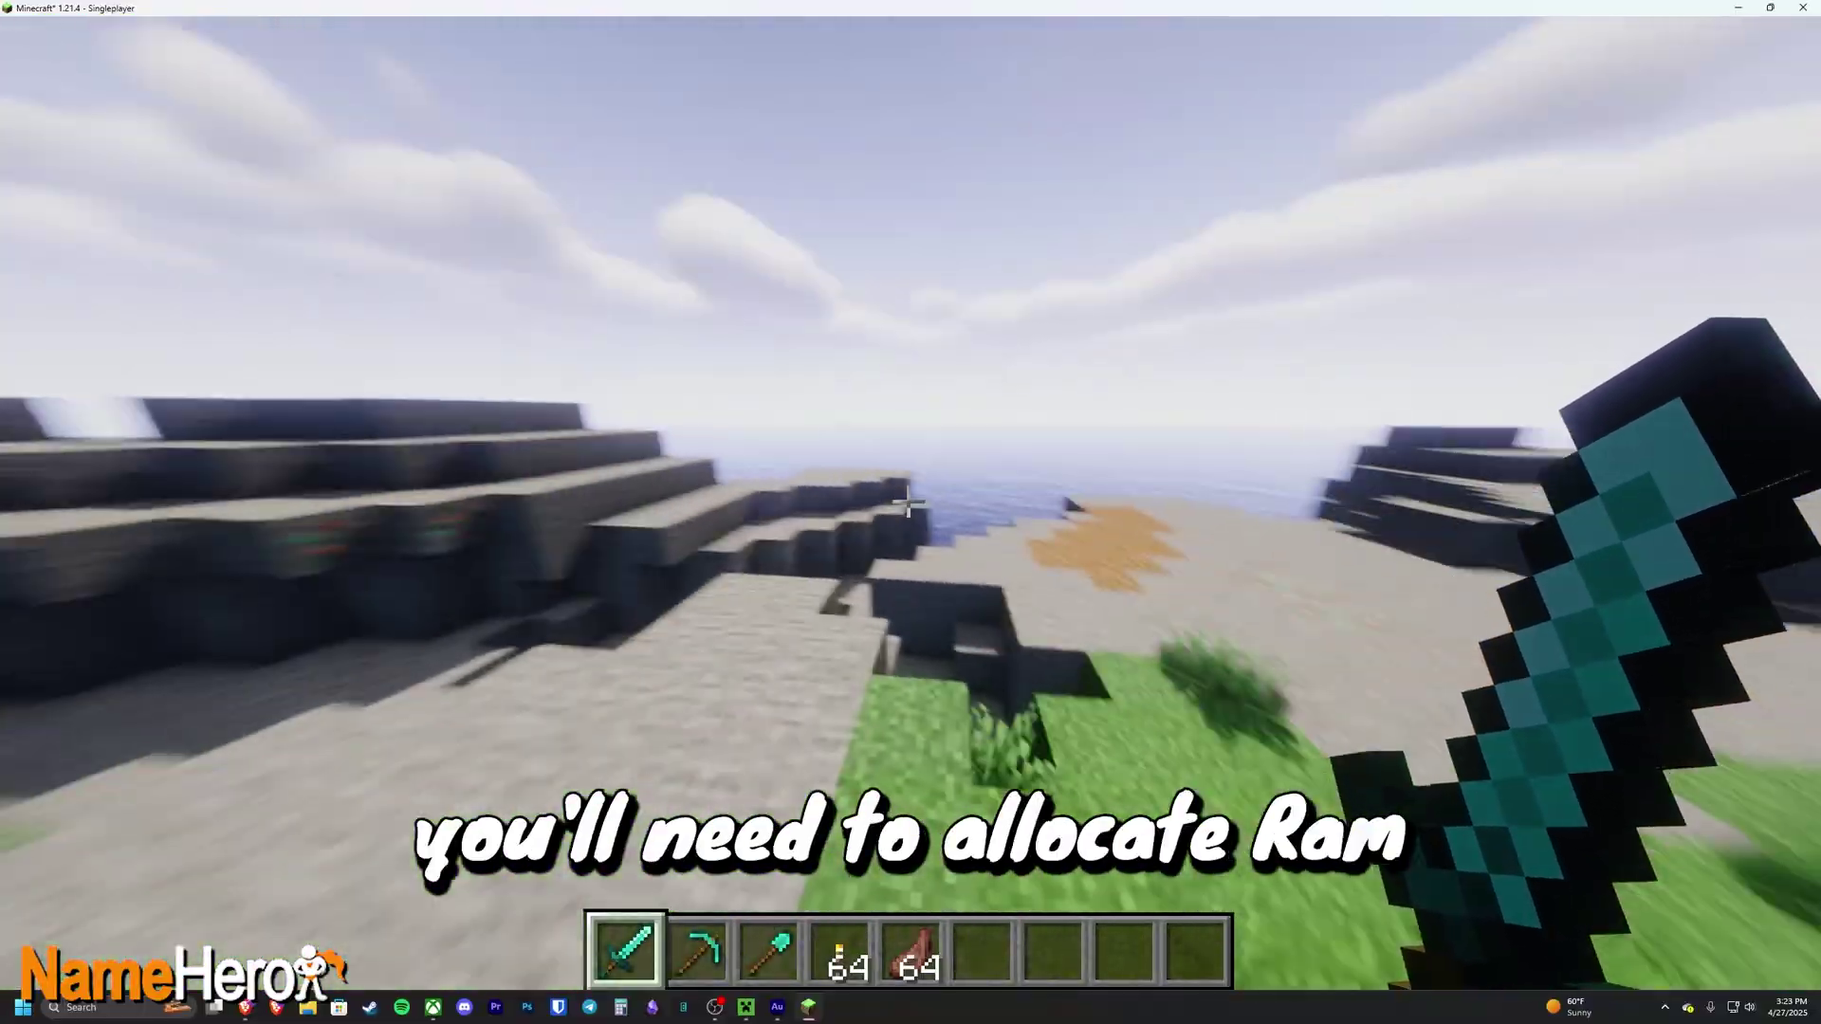
key(w)
click(908, 503)
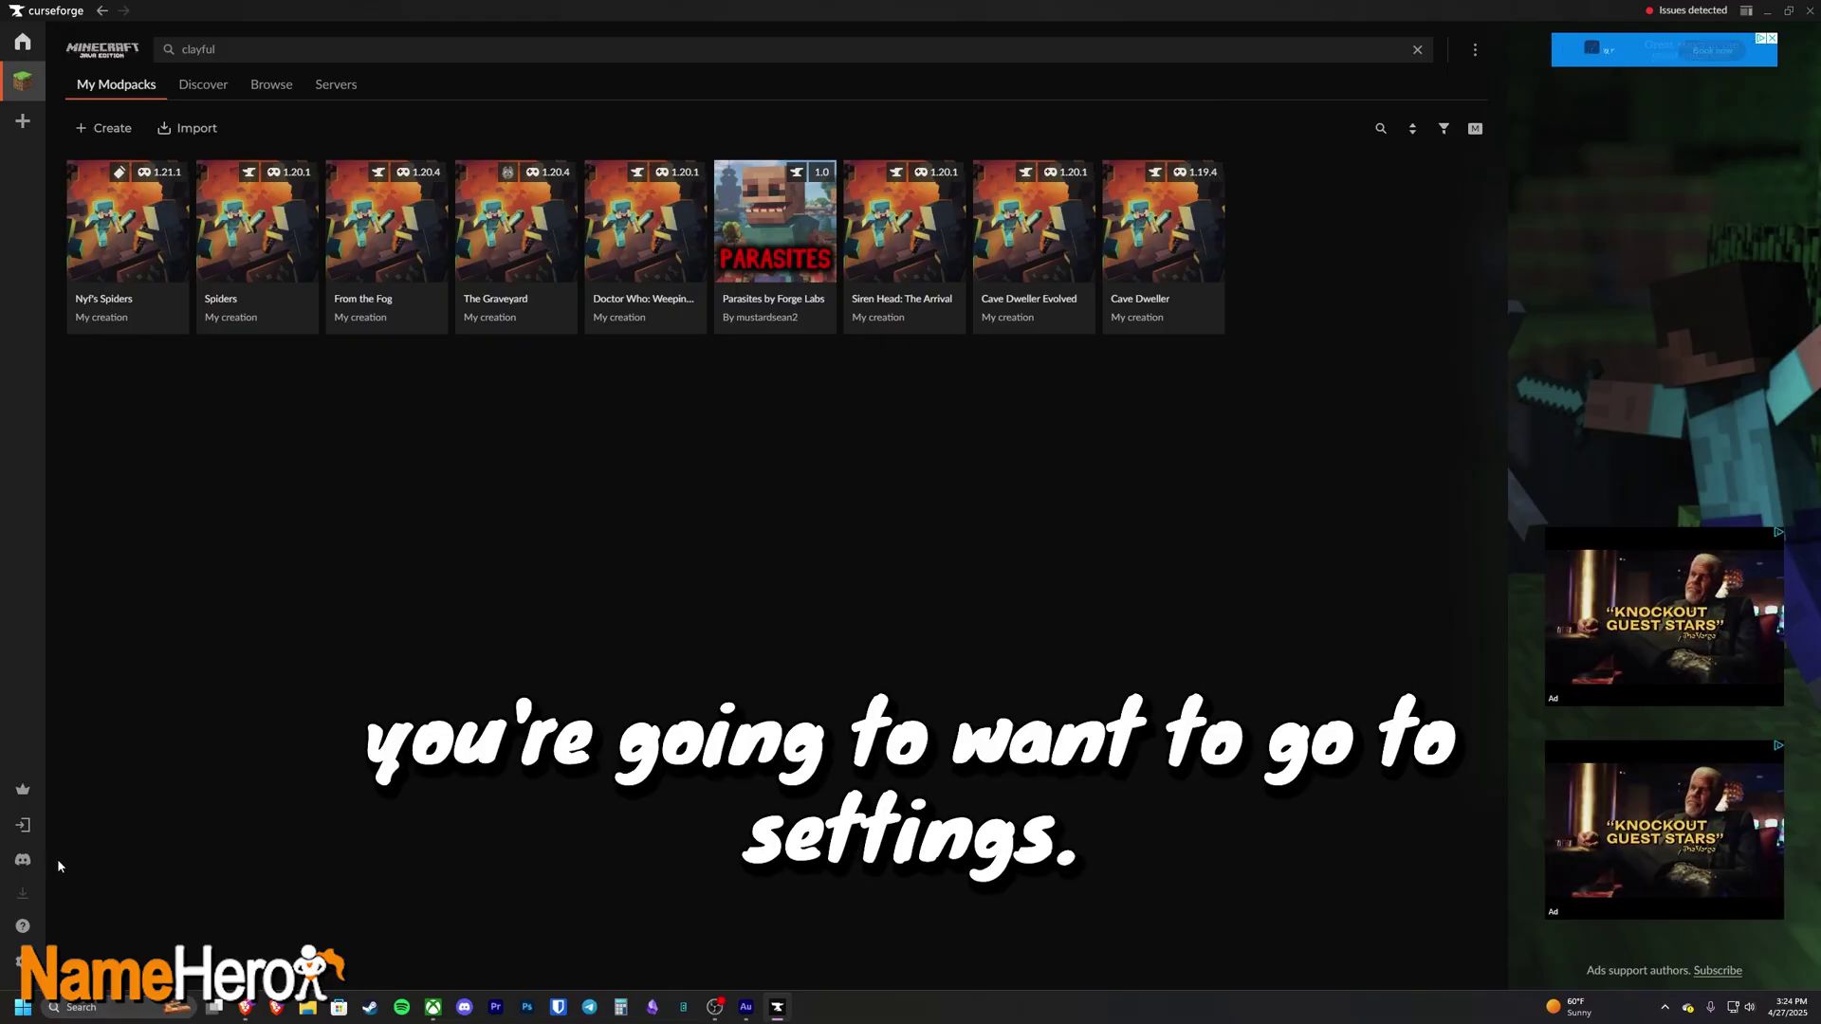
Step: In CurseForge, open the Minecraft-specific settings and go to the Java Settings section
click(17, 963)
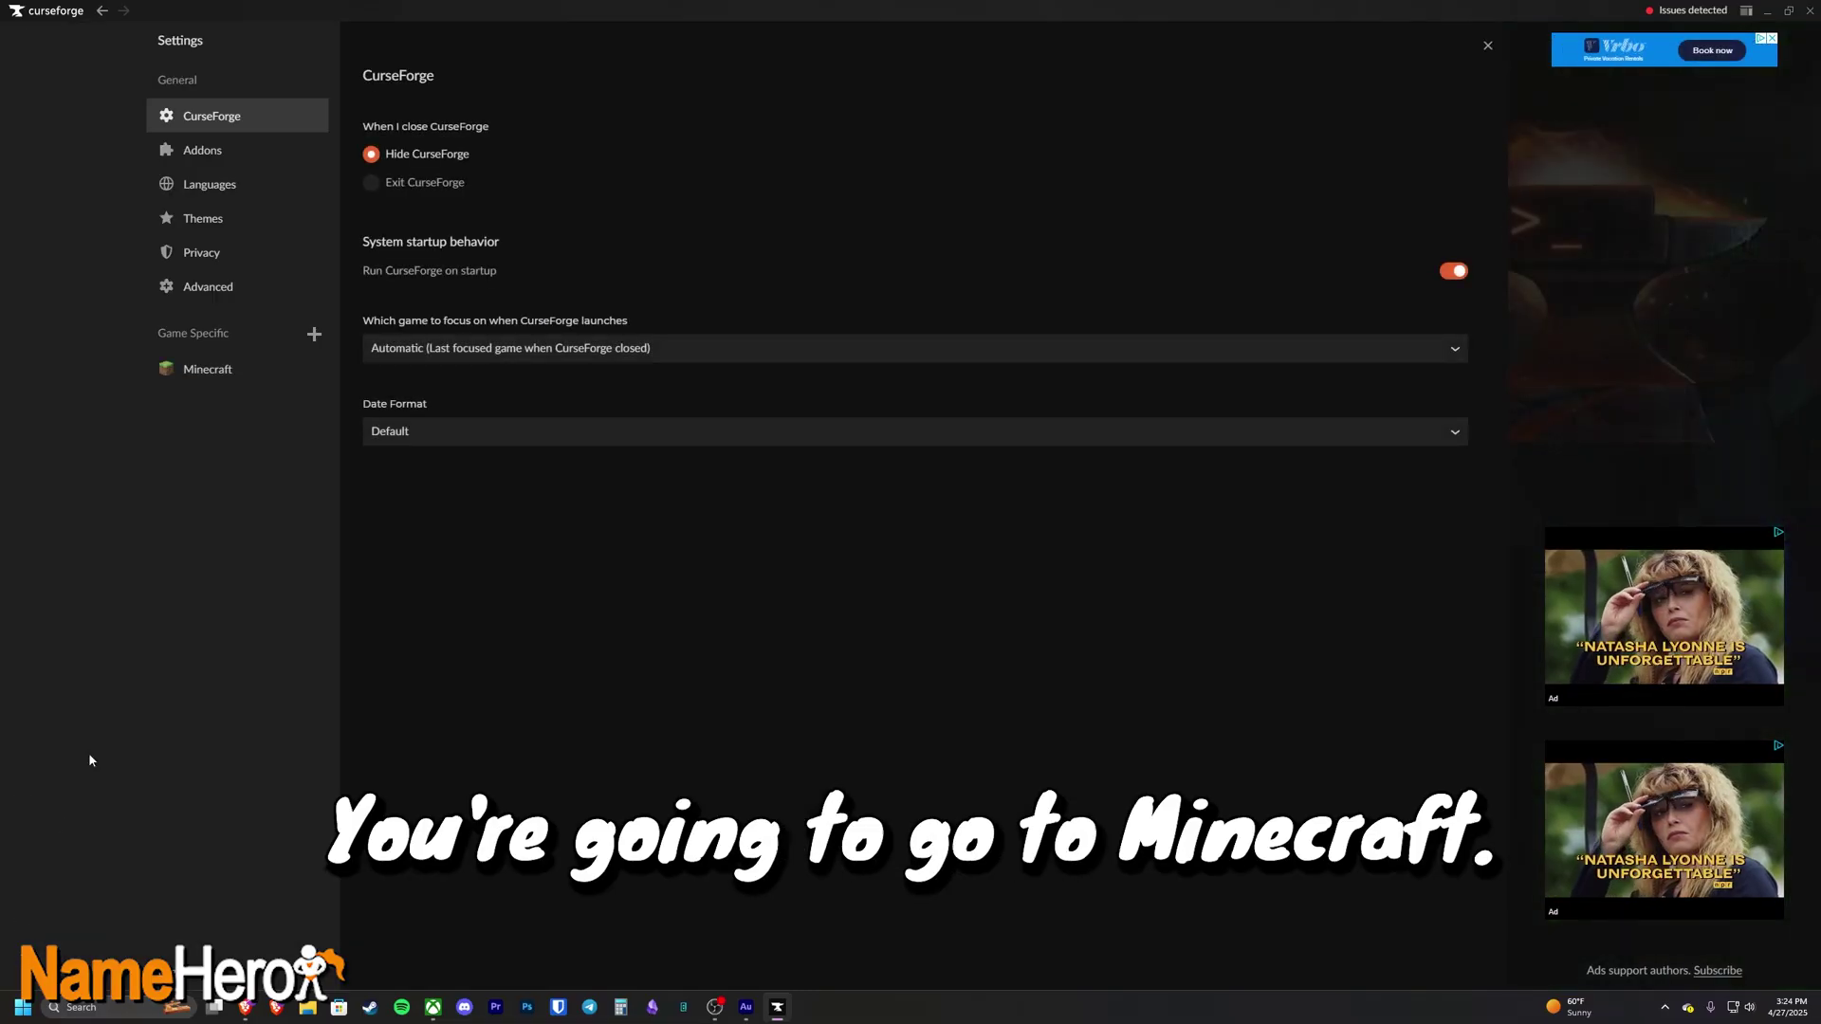
click(270, 374)
scroll(1207, 435, down, 10)
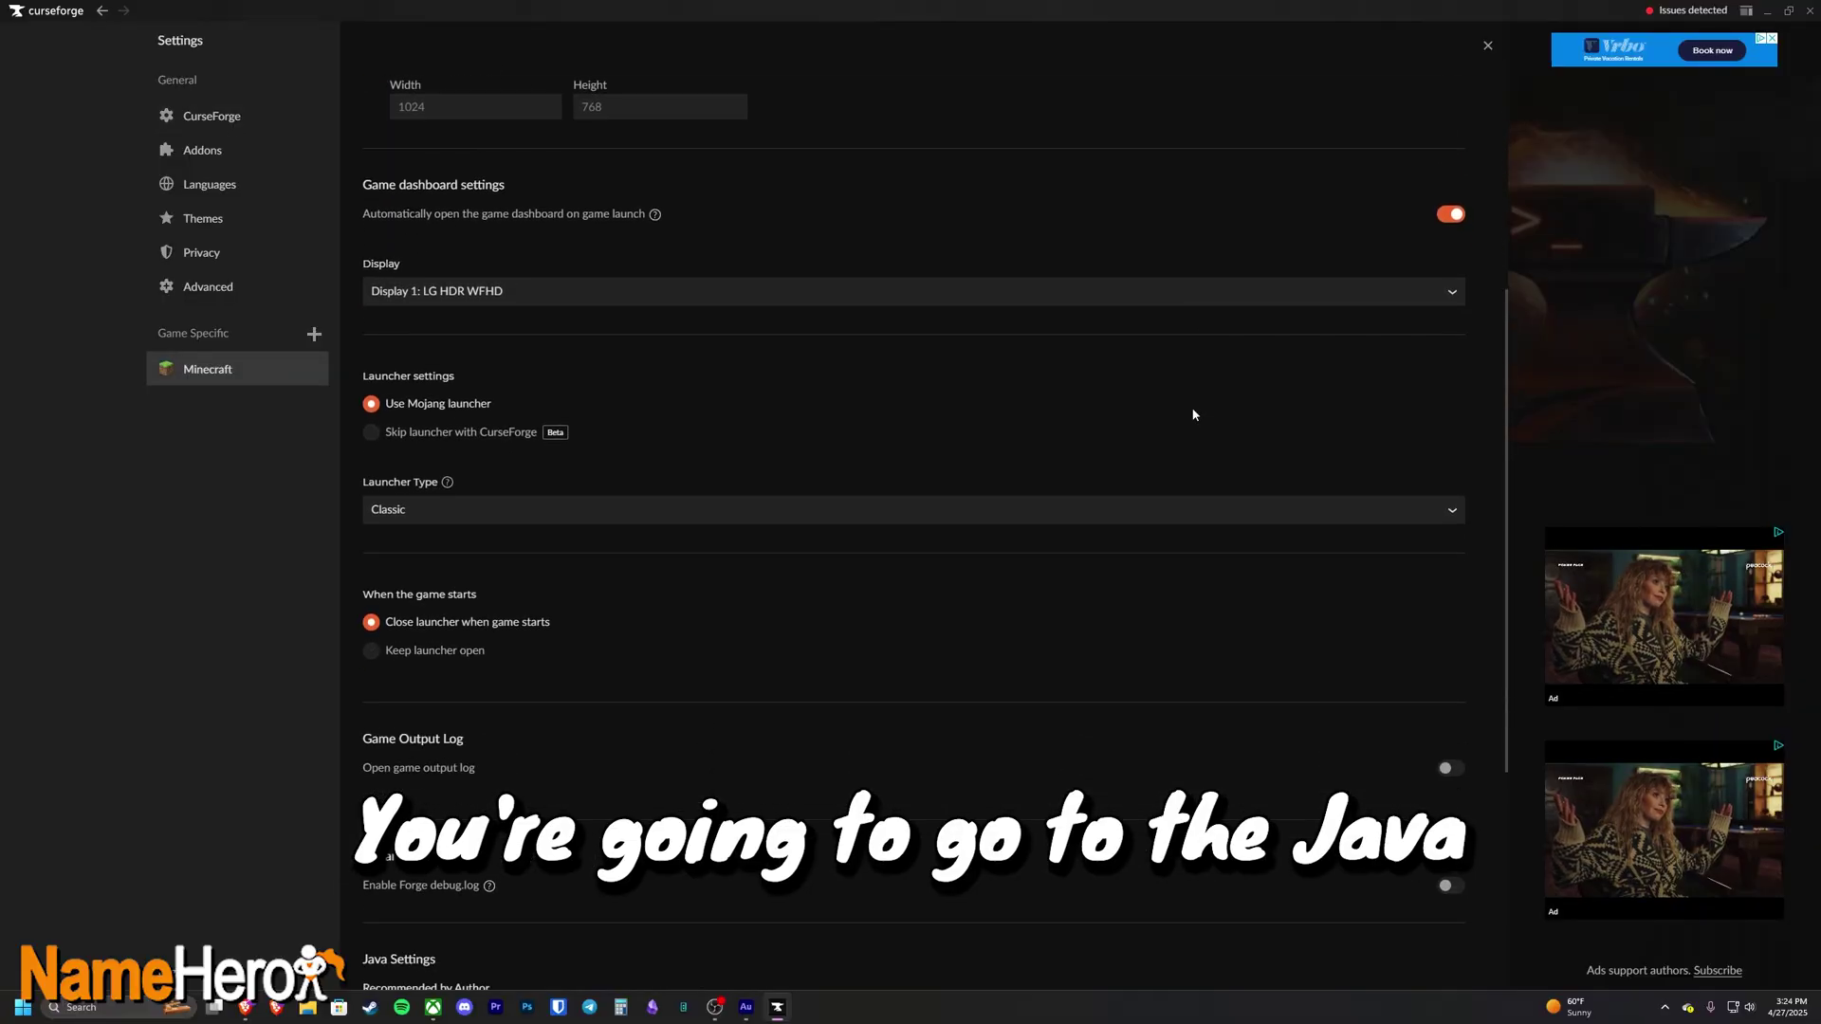
scroll(1118, 467, down, 1)
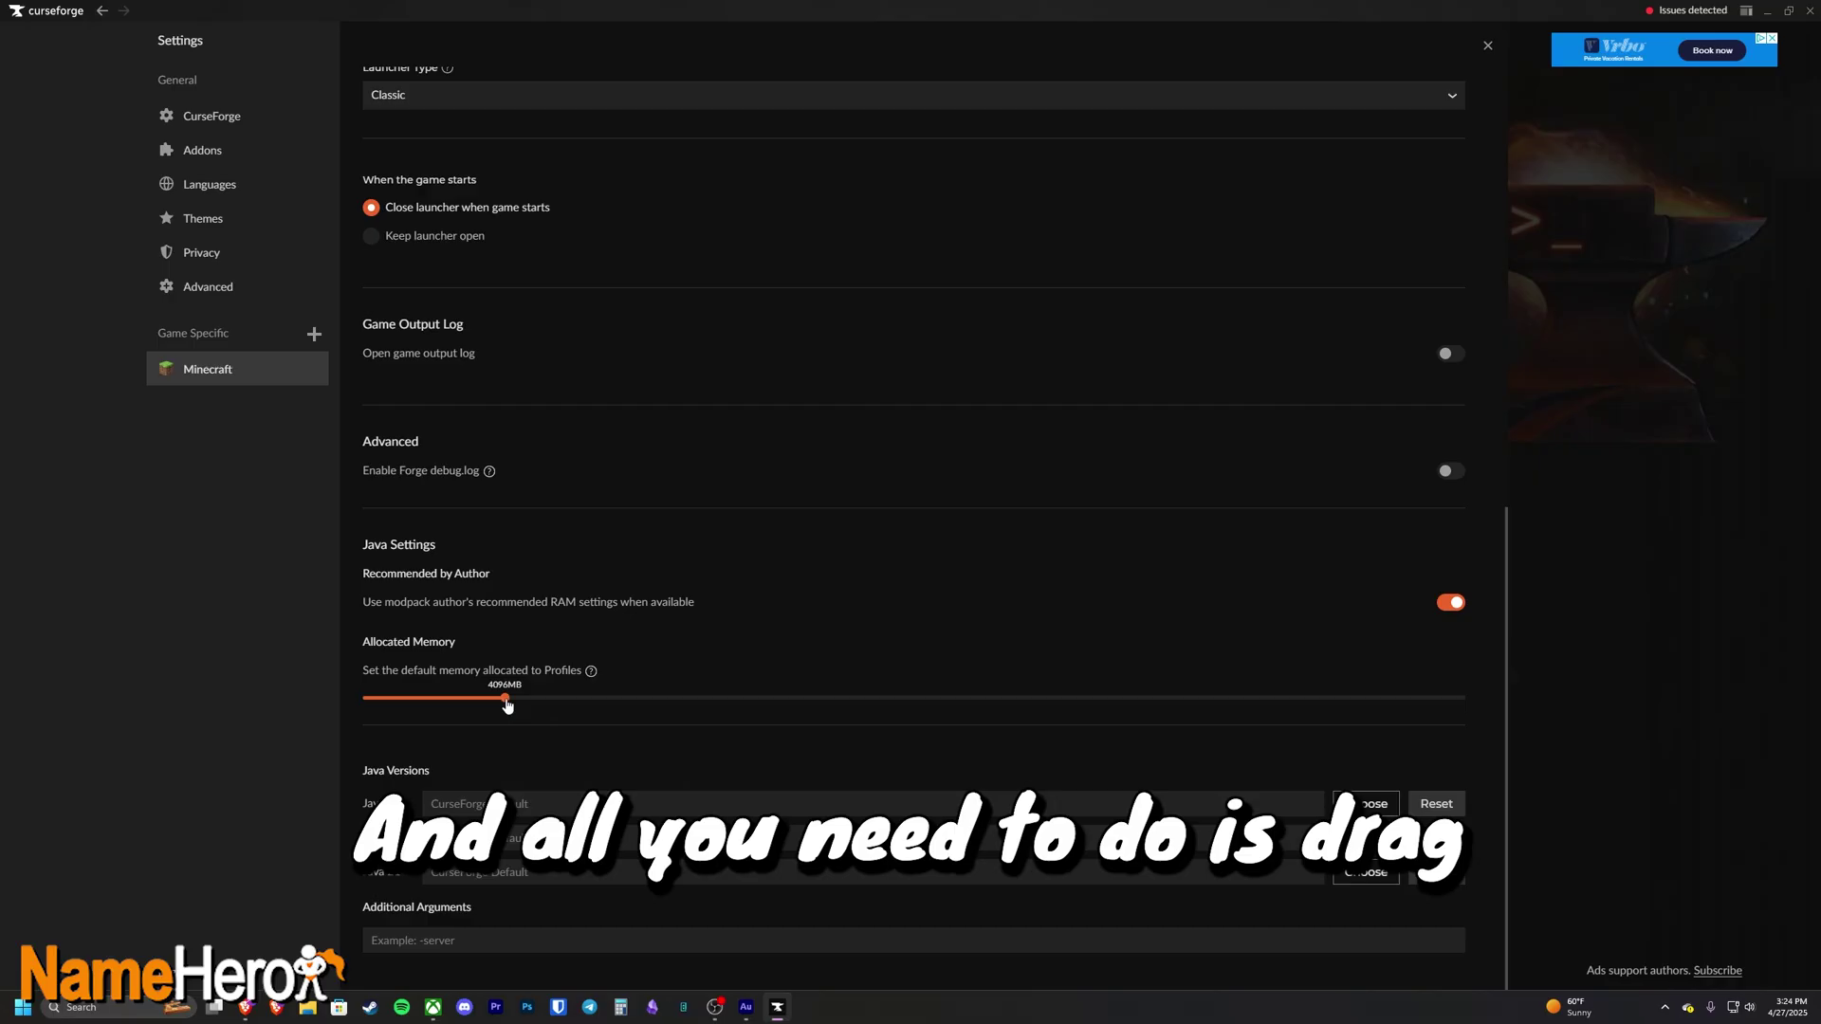
Step: Set the default allocated memory for profiles to 5088 MB, and switch the modpack author's recommended RAM settings off and back on
mouse_move(510, 705)
mouse_down()
mouse_move(626, 706)
mouse_move(527, 707)
mouse_up()
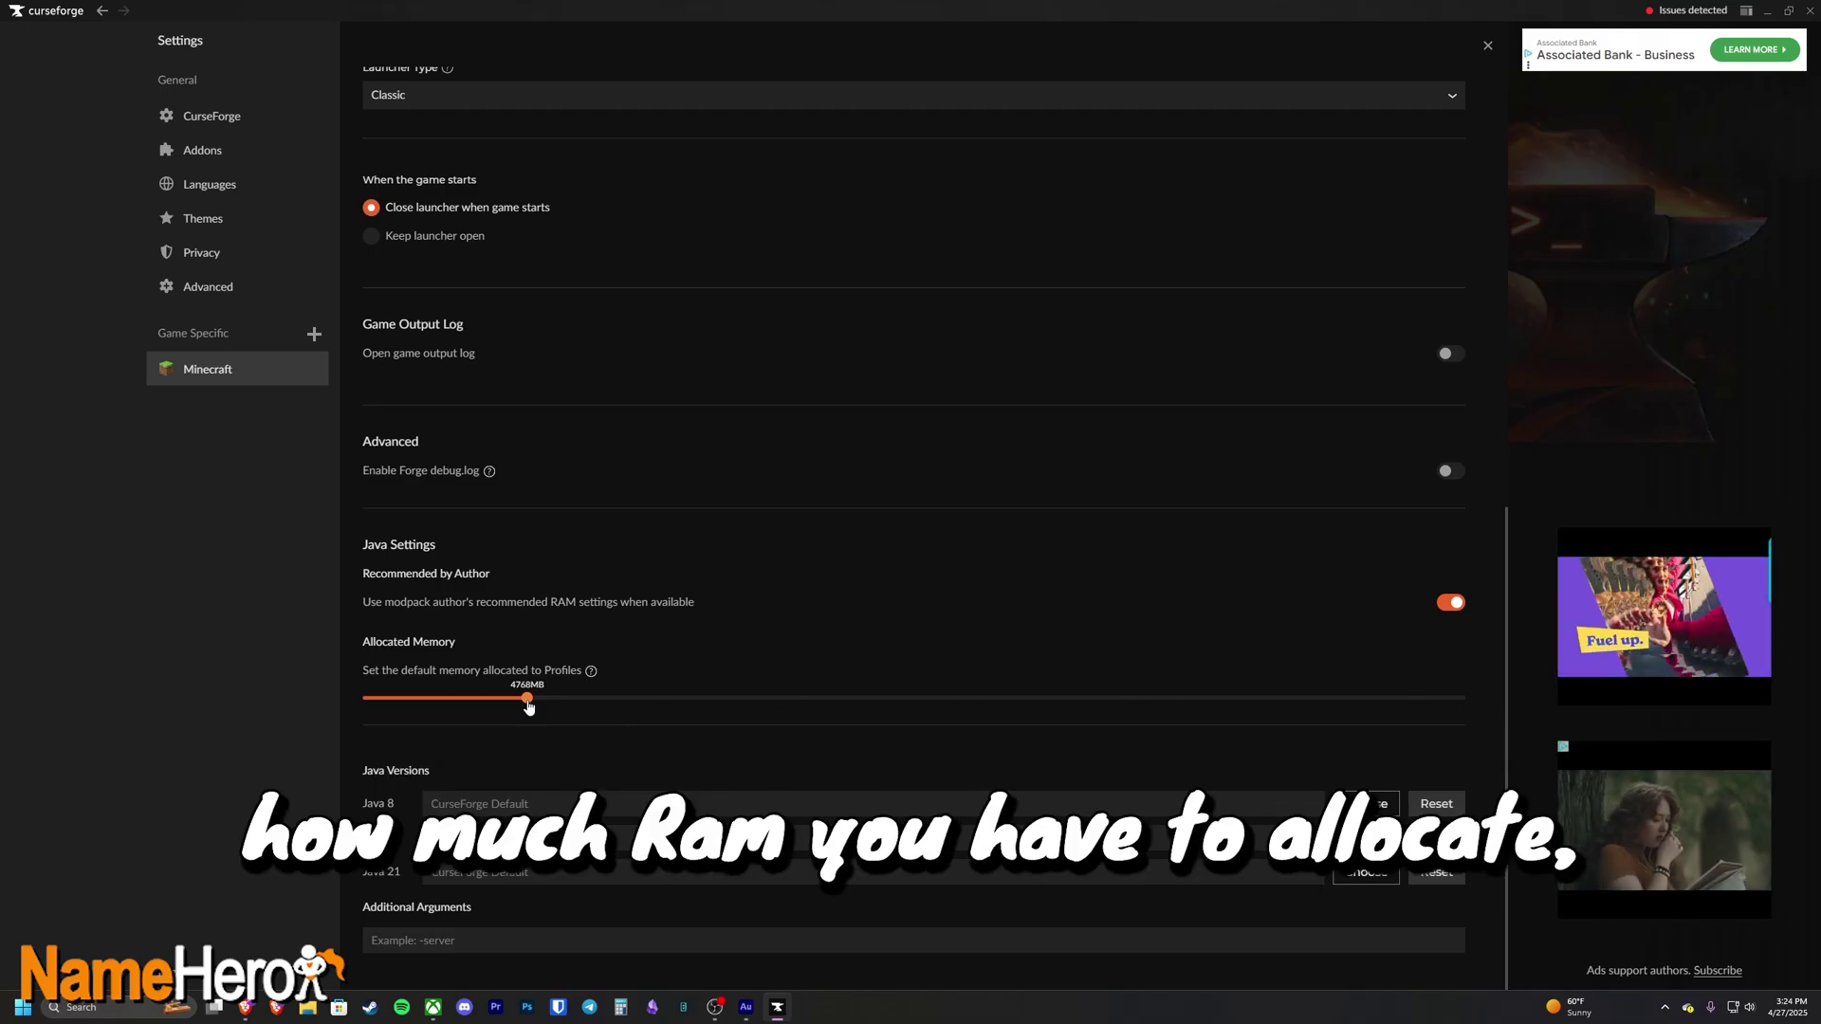
drag(527, 707, 554, 707)
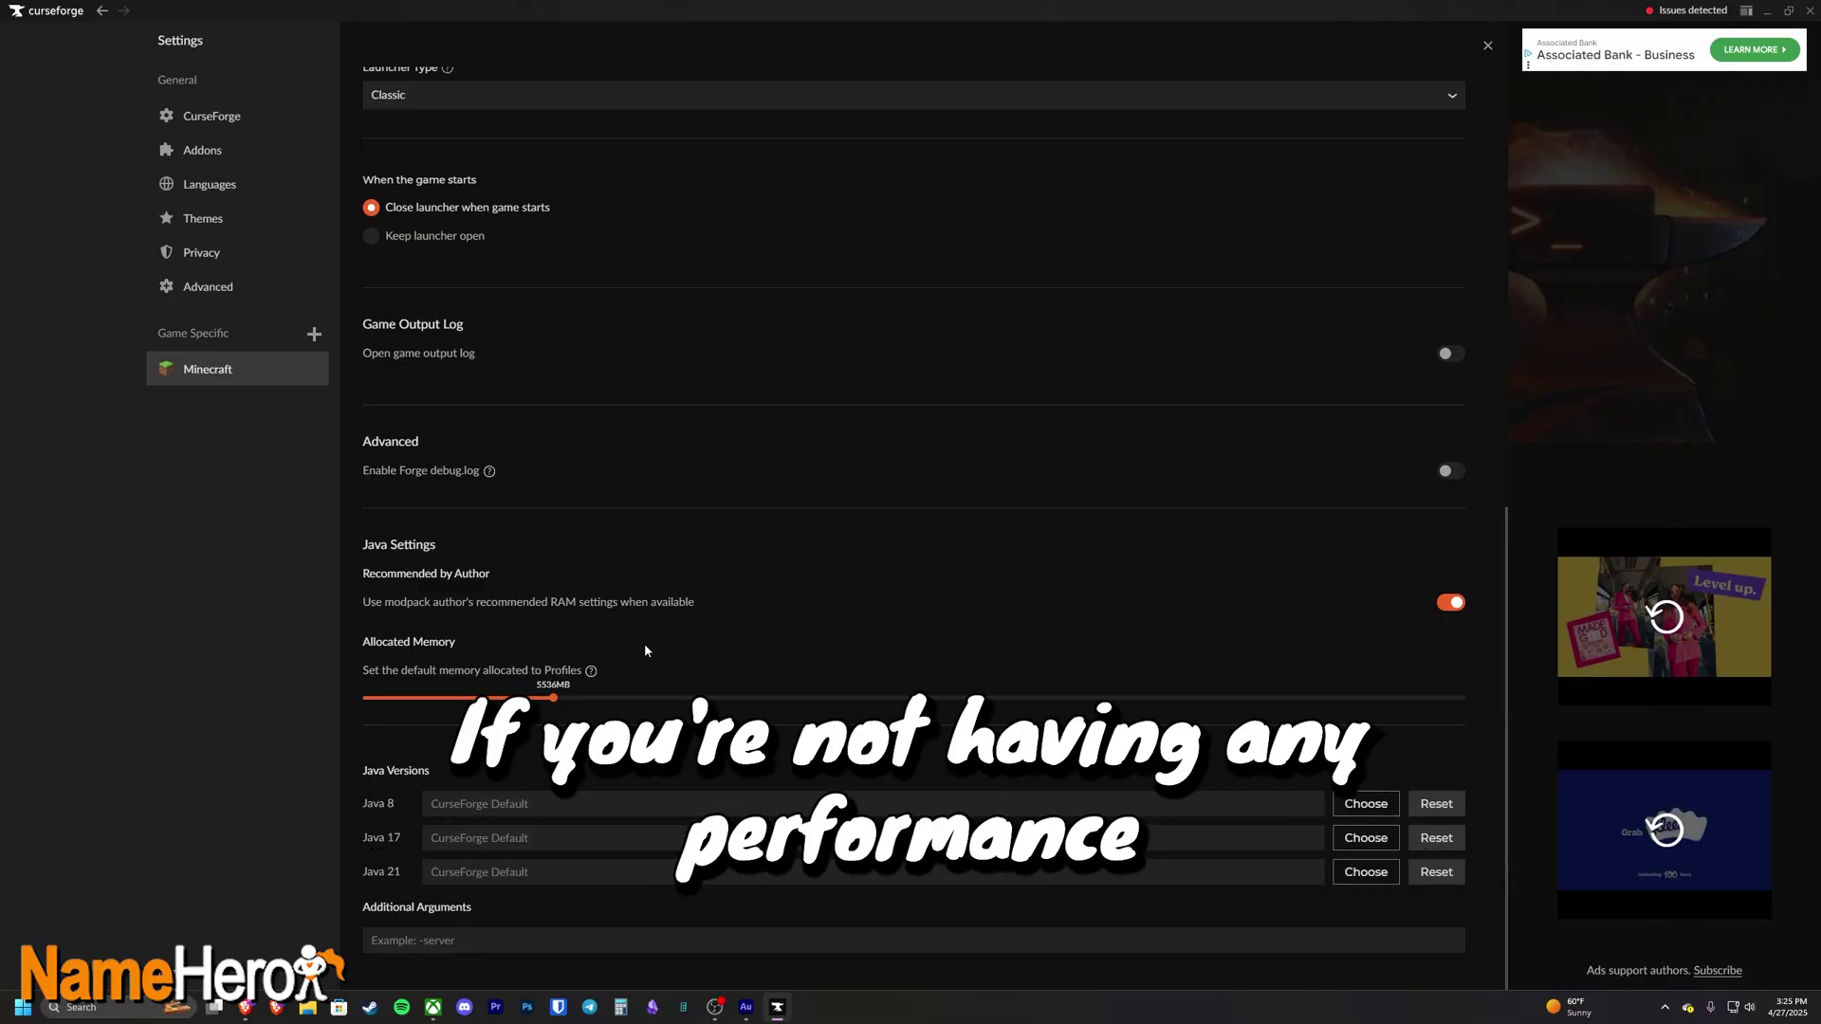
drag(553, 699, 531, 706)
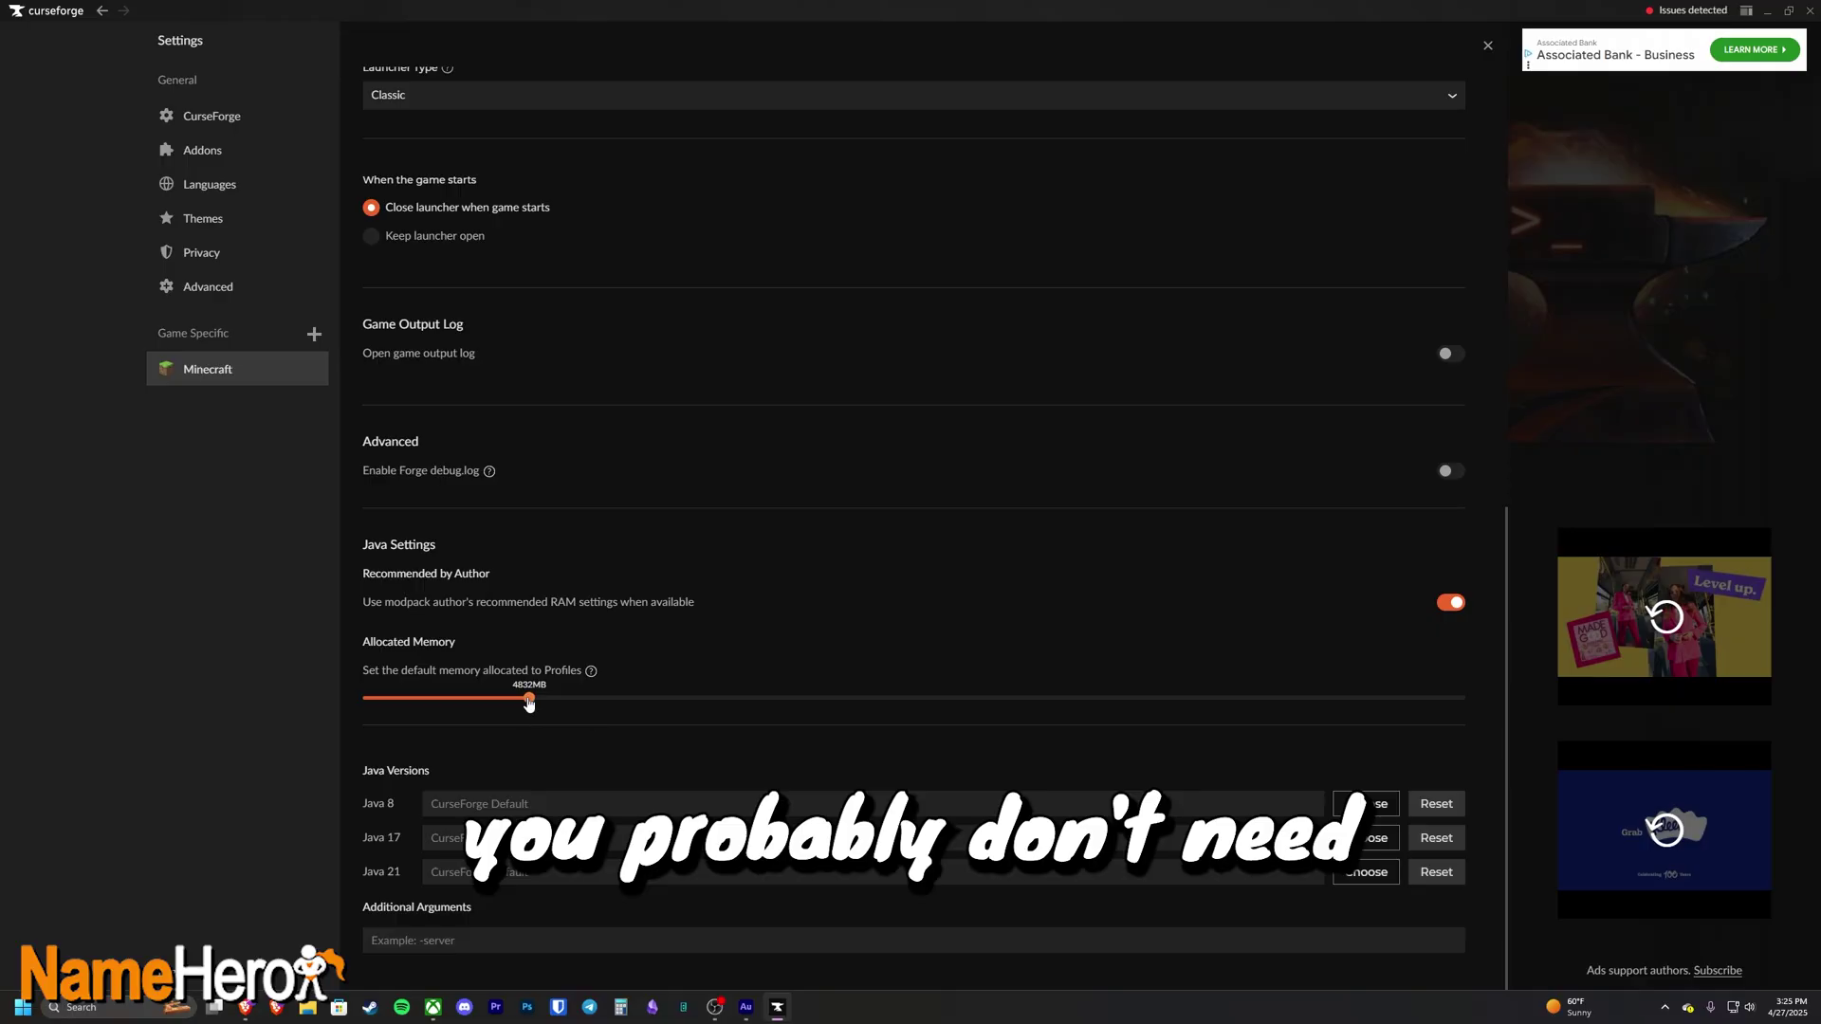
drag(533, 703, 540, 703)
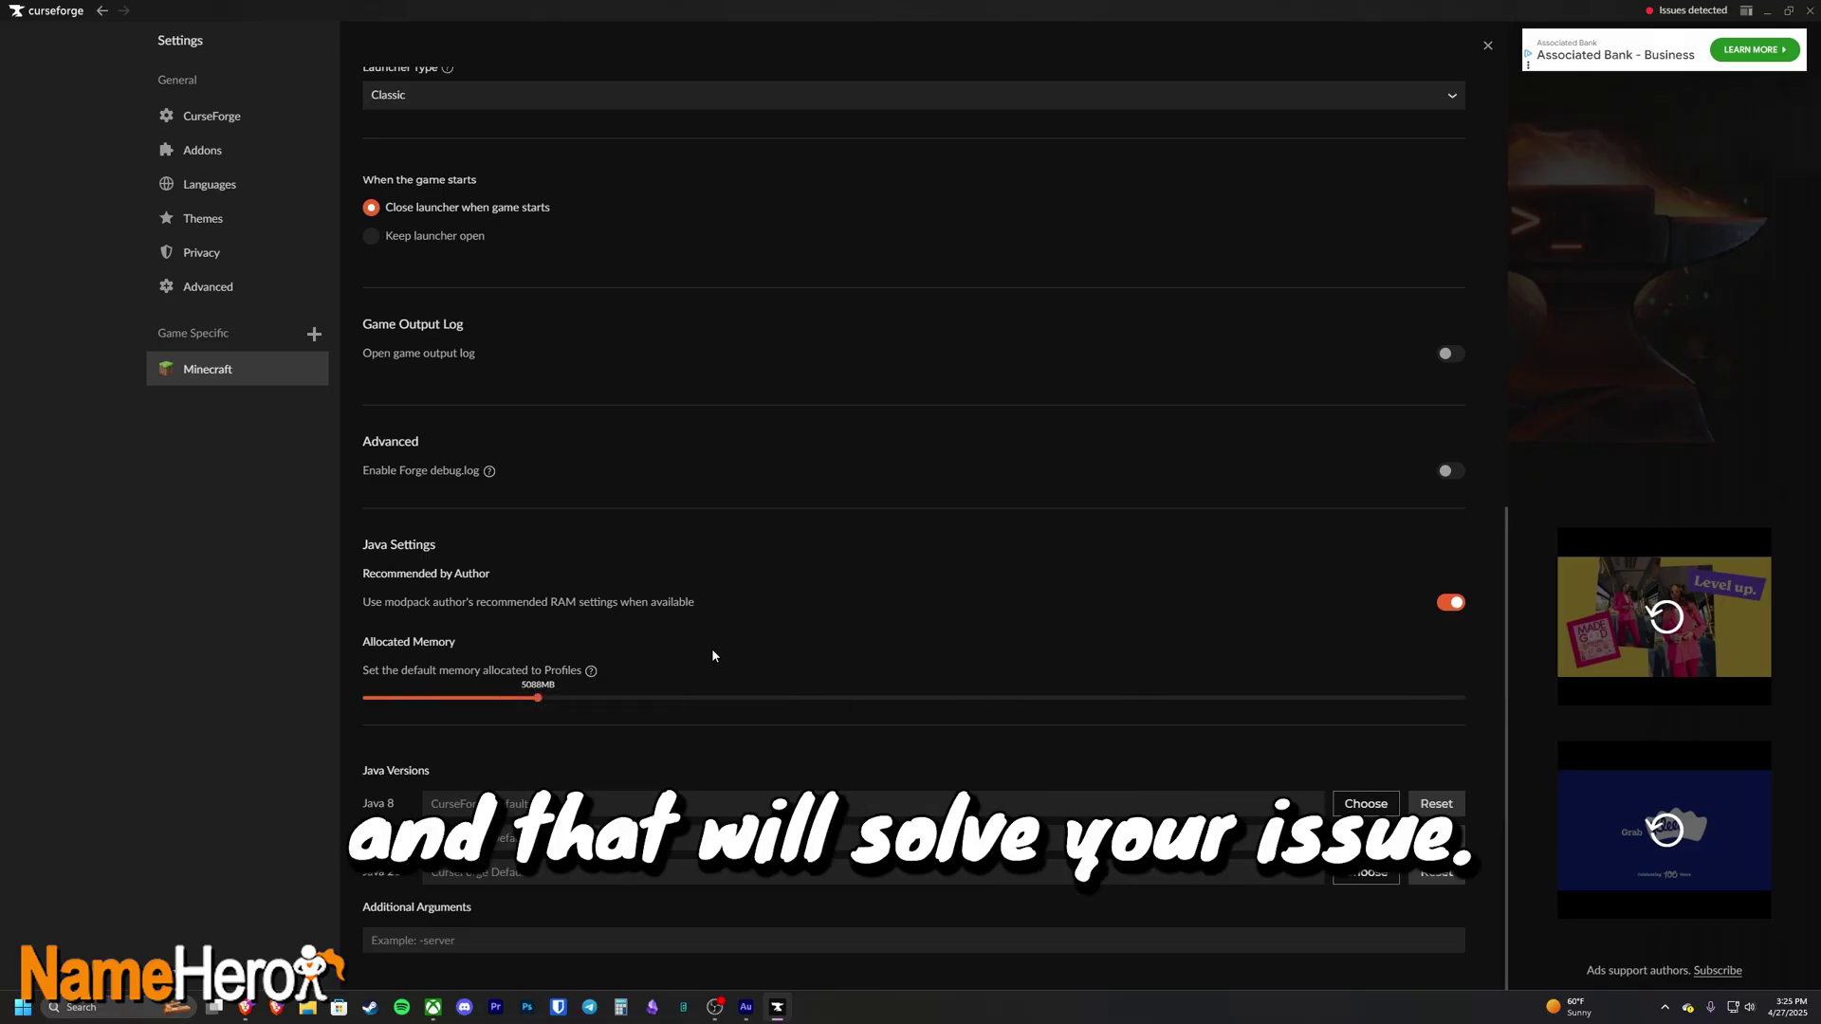
click(637, 610)
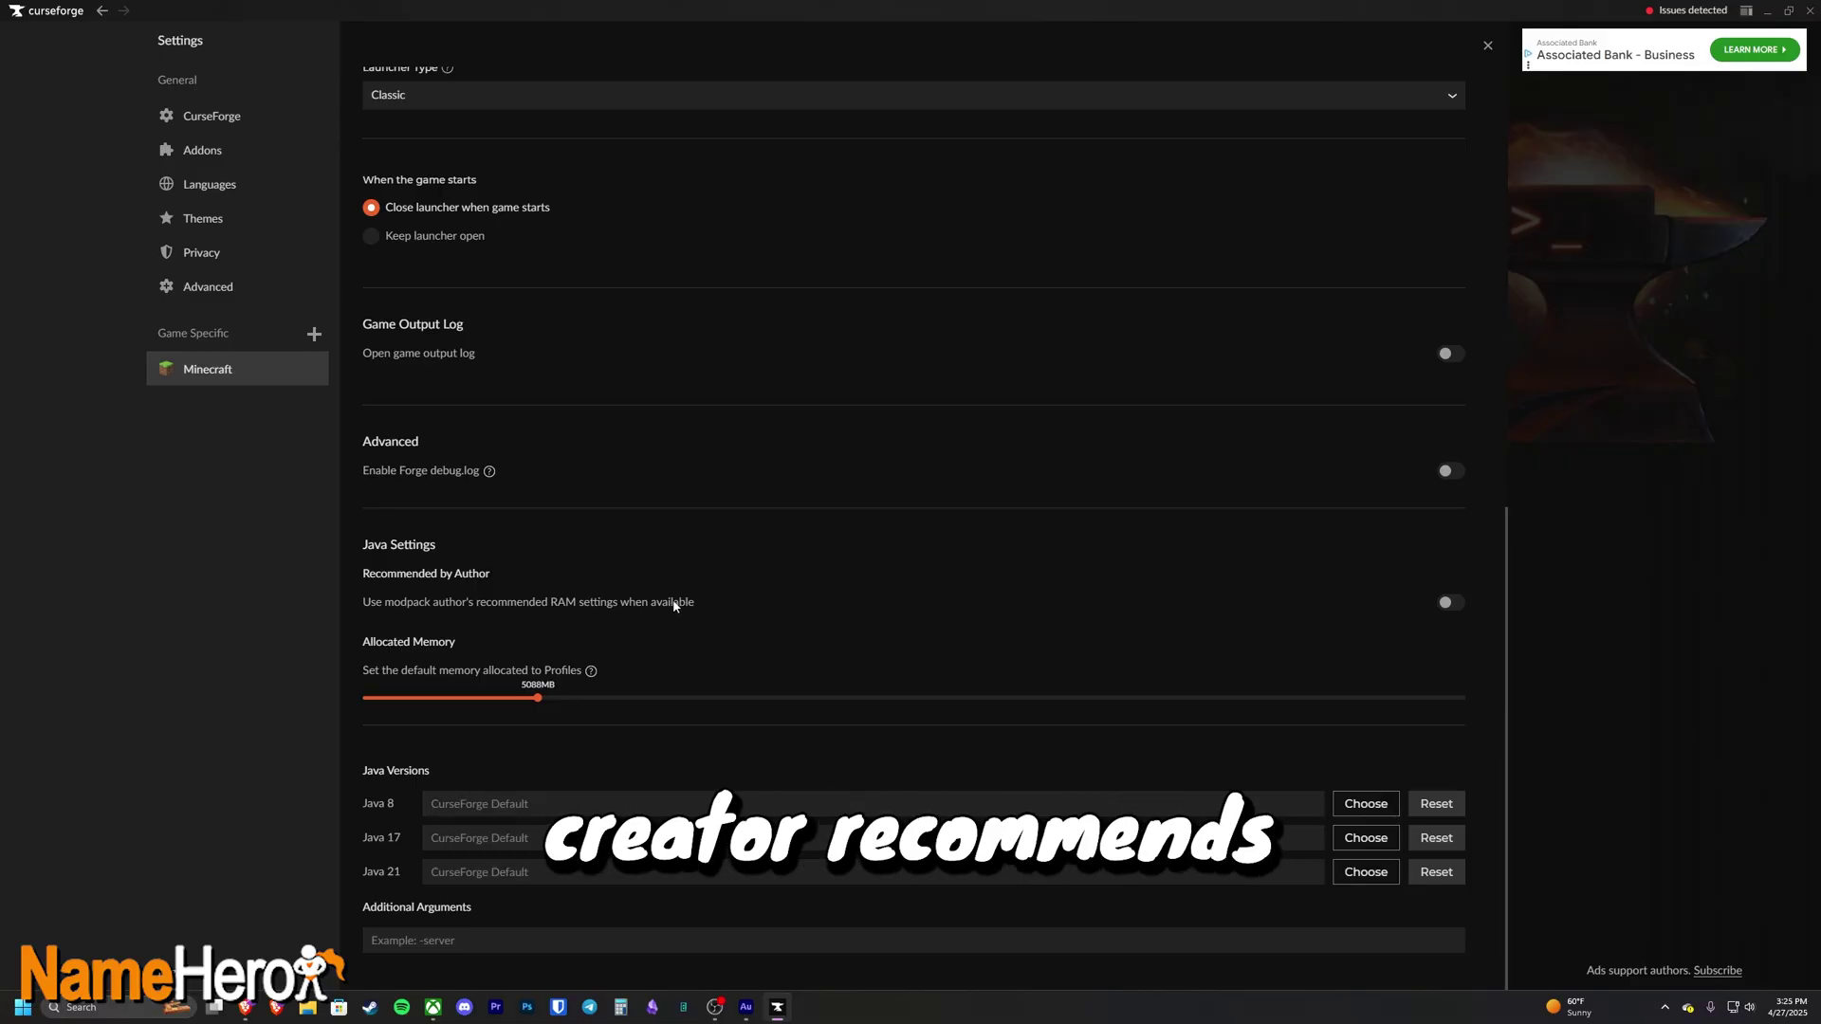
click(1448, 605)
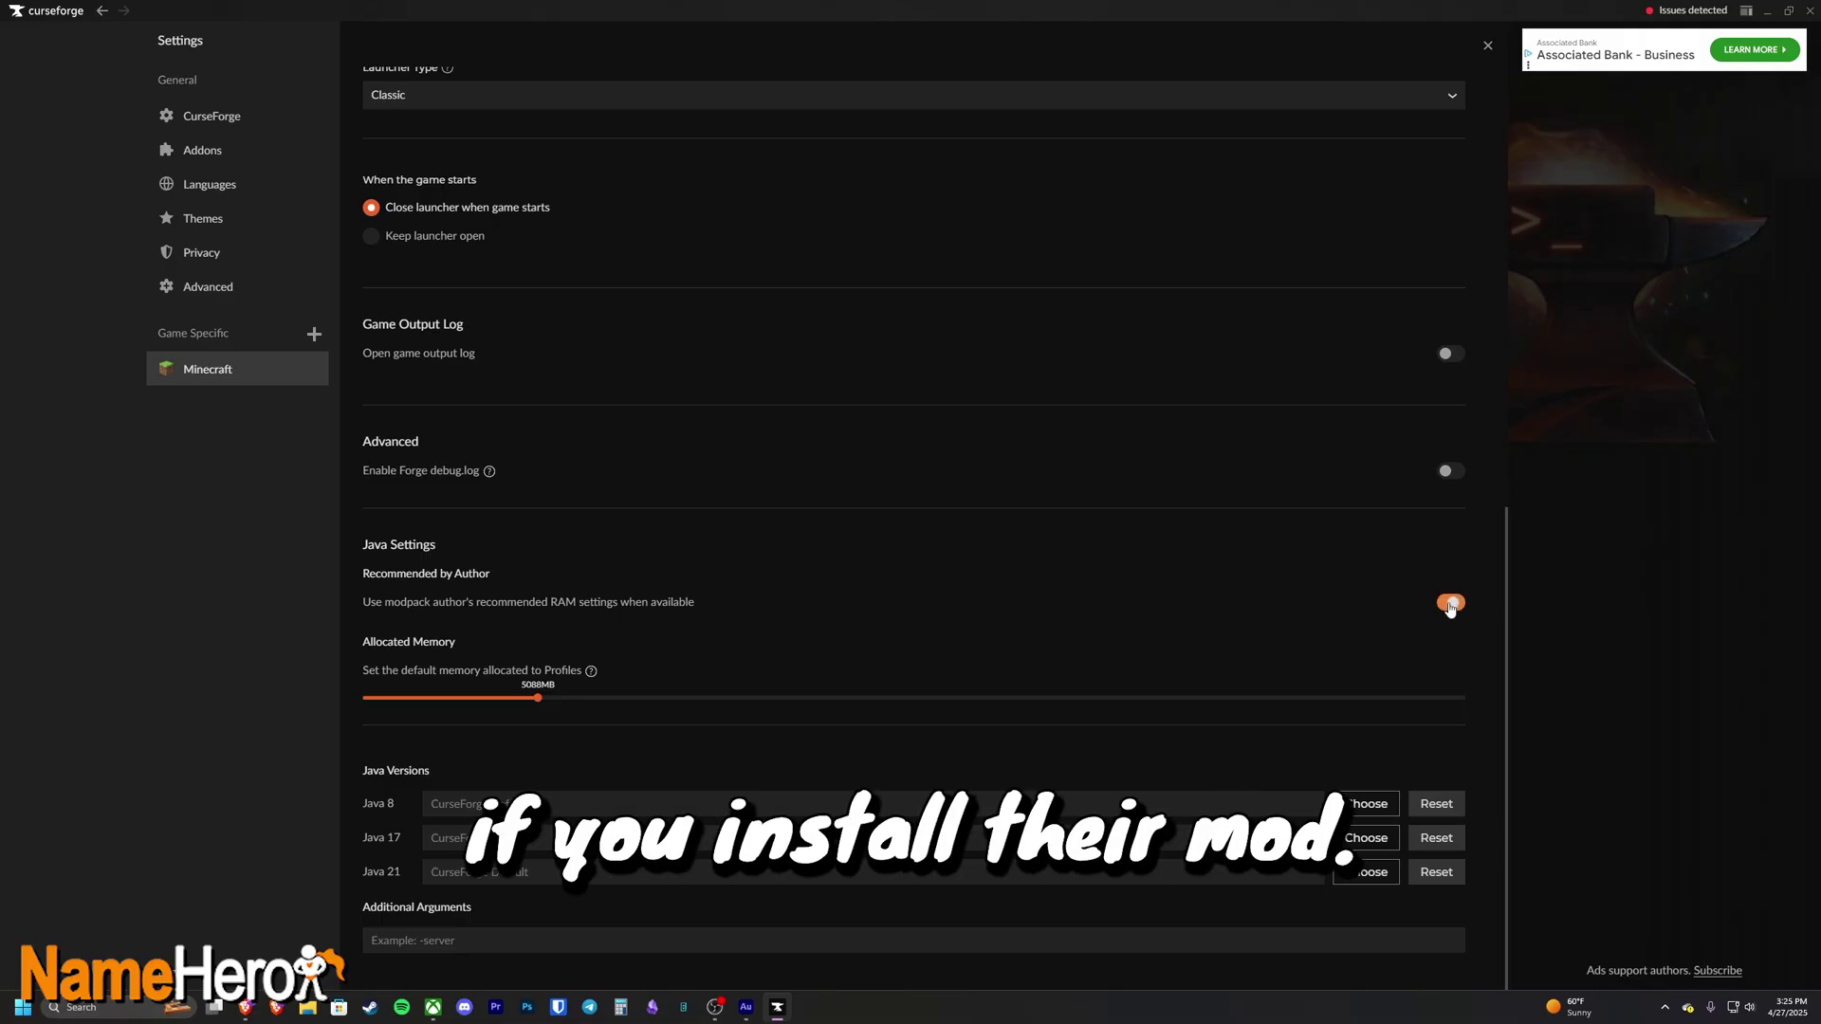